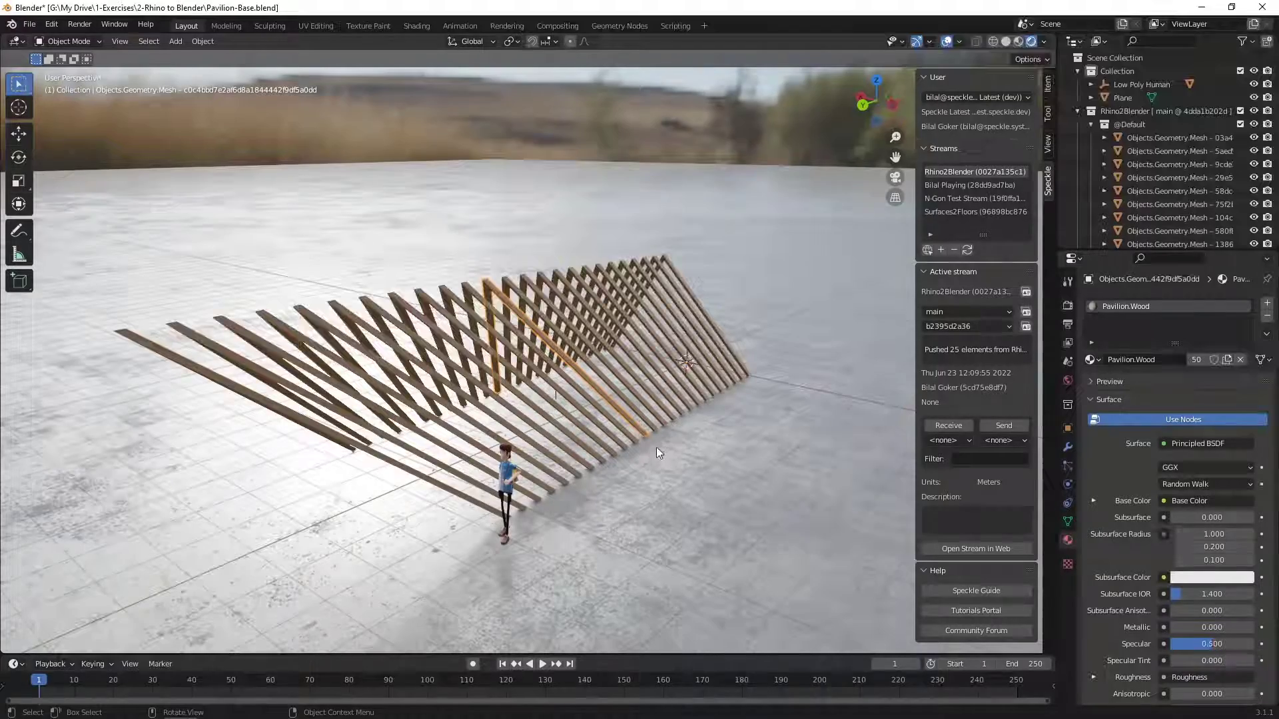
- Zoom the Blender viewport out and back in around the received plywood rib pavilion
scroll(642, 430, down, 3)
scroll(595, 417, up, 6)
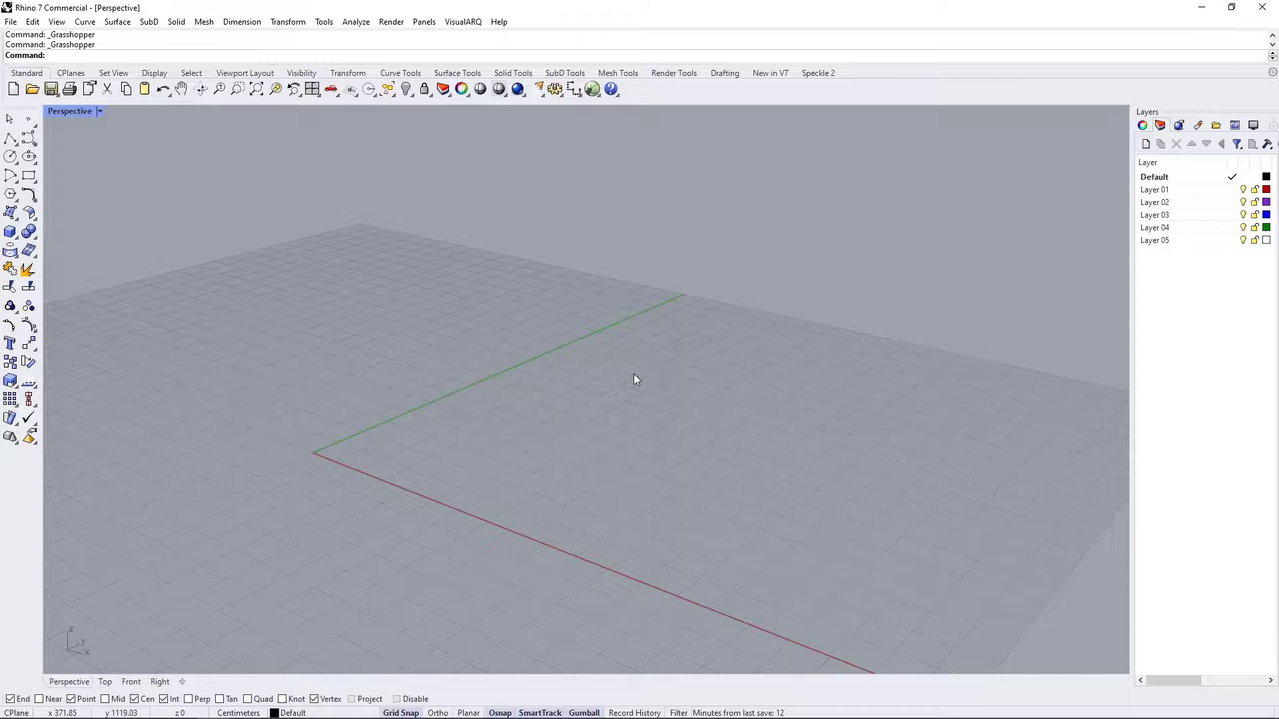
- Launch Grasshopper with the Pavilion definition and center its groups on the canvas
click(592, 89)
scroll(826, 333, down, 2)
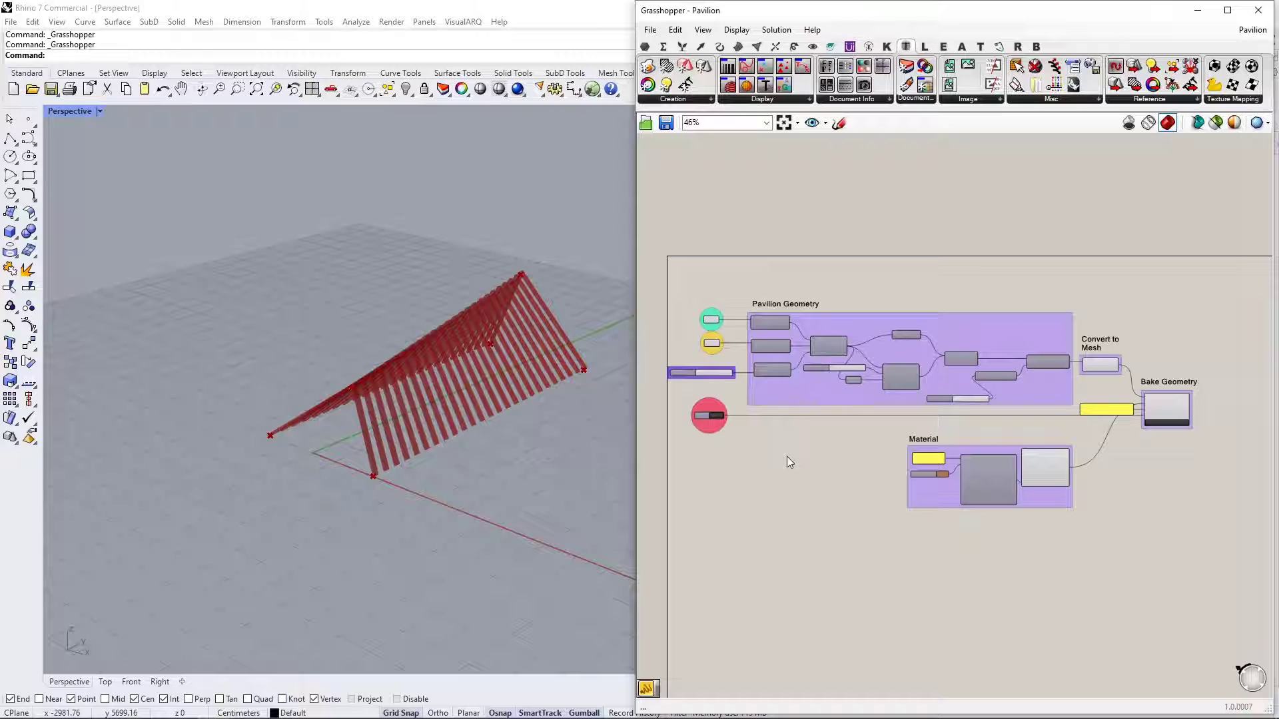
right_drag(785, 457, 809, 381)
scroll(810, 414, up, 2)
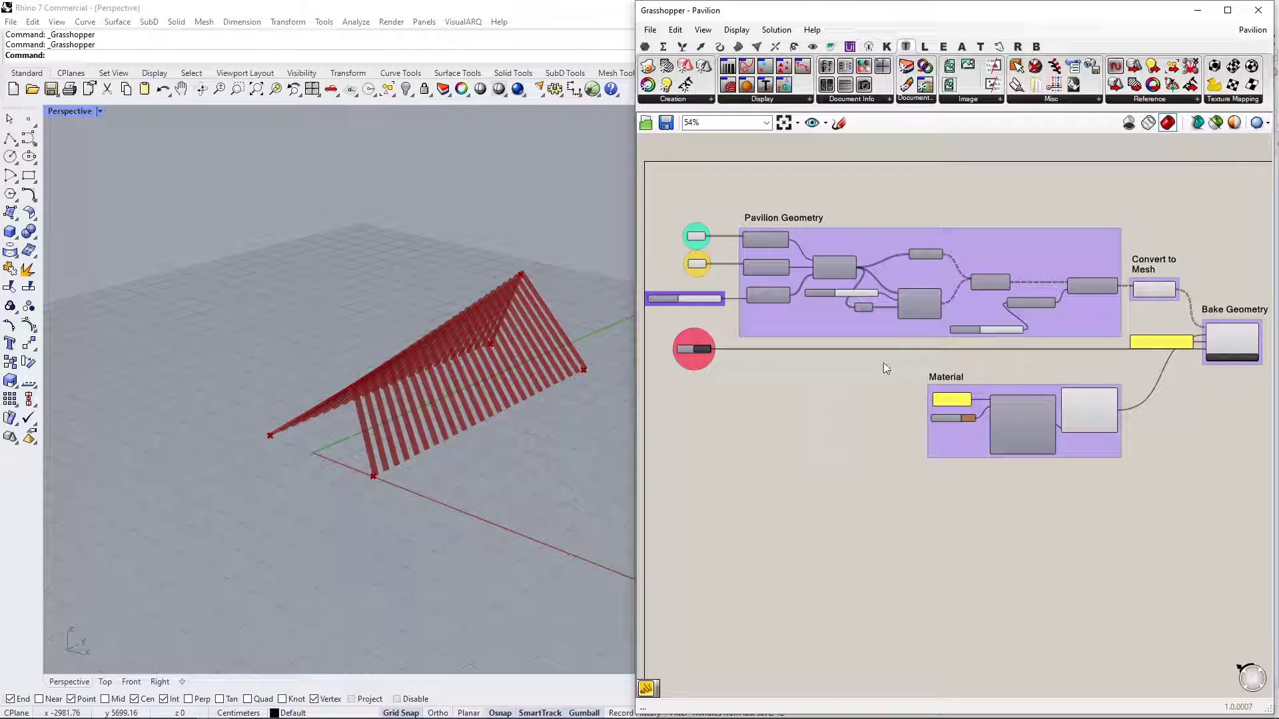
- Select the teal and yellow Point components to highlight their points in Rhino
drag(1123, 203, 733, 305)
click(733, 305)
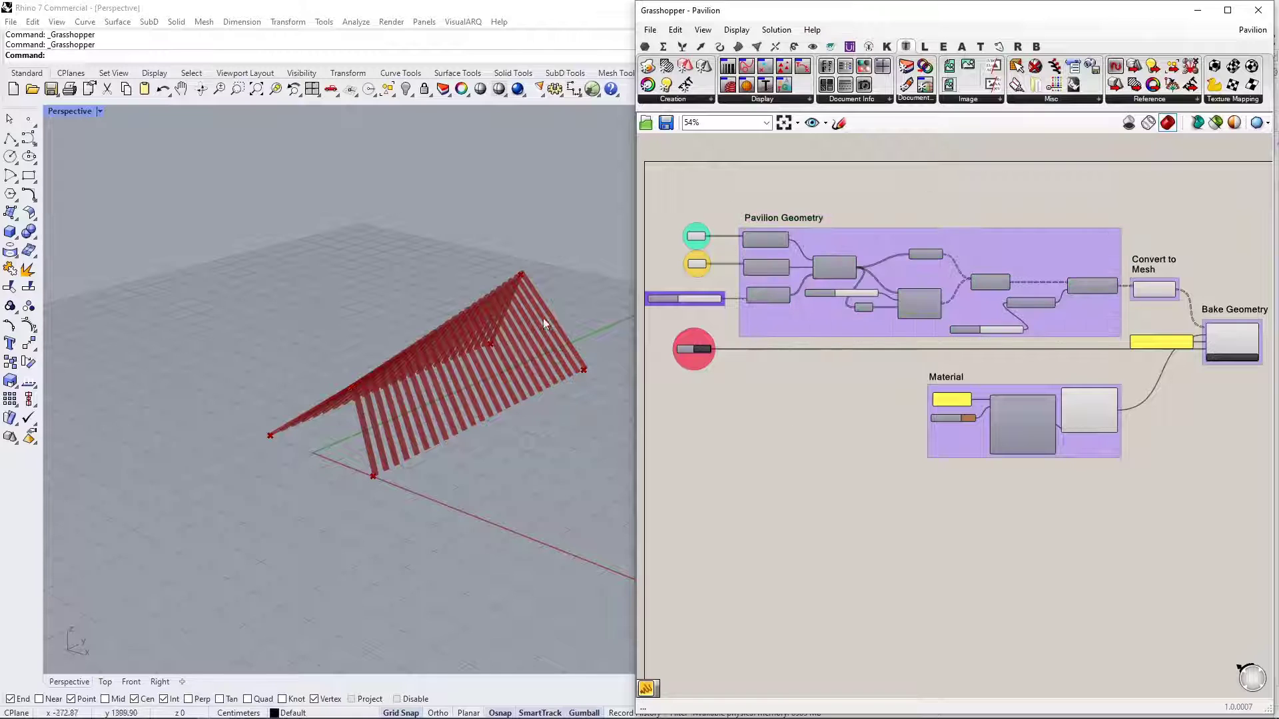
scroll(706, 242, up, 5)
right_drag(706, 242, 783, 253)
click(782, 253)
click(780, 347)
click(782, 253)
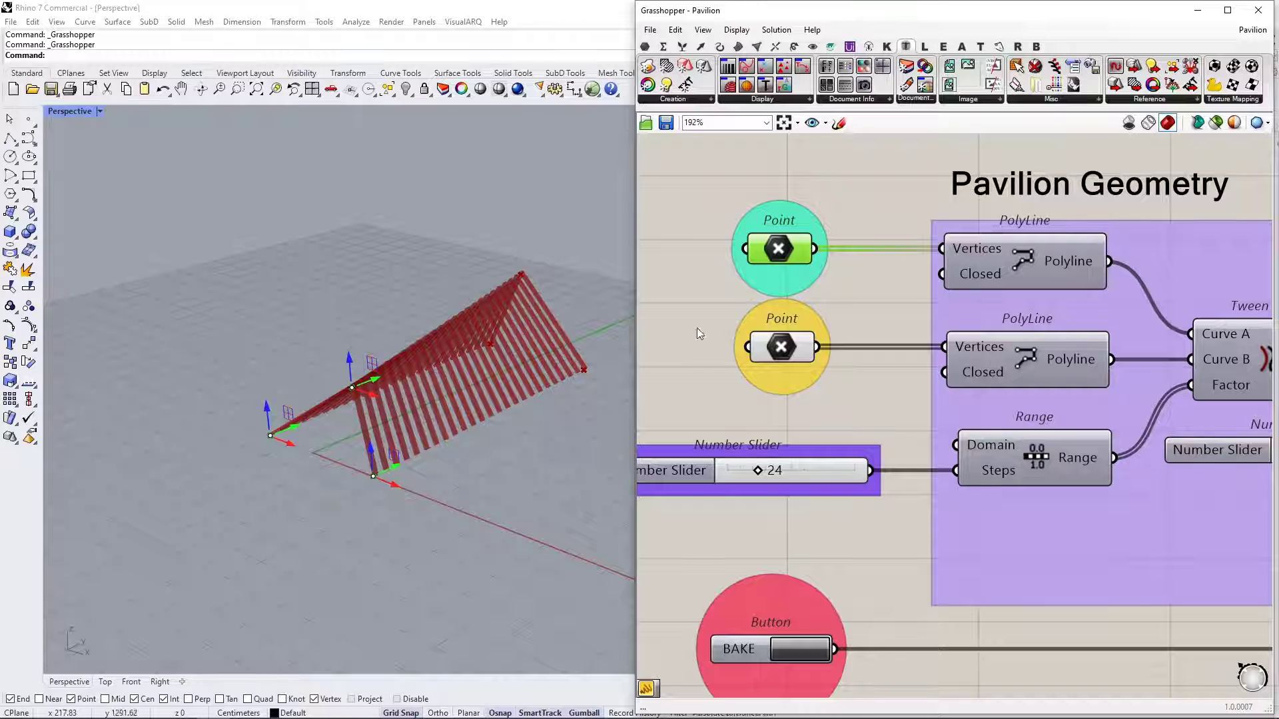
click(772, 350)
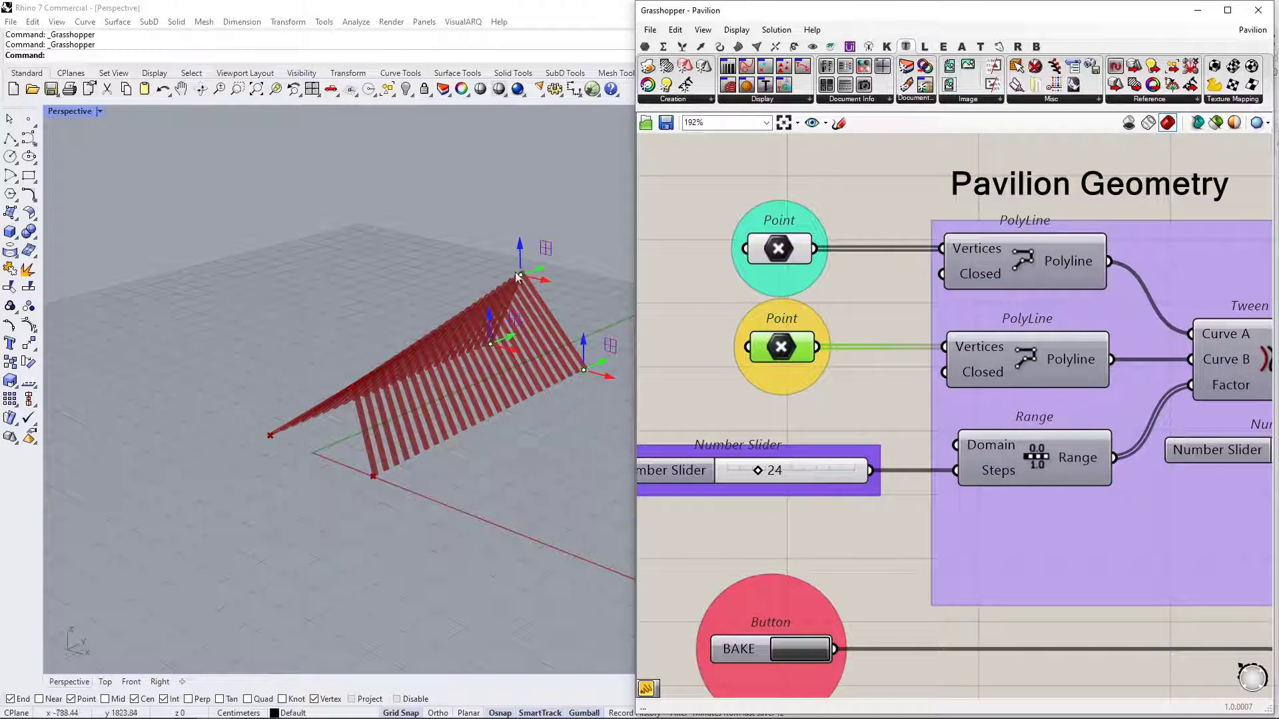
- Vary the rib-count slider, ending at 24, then show the Geometry, Material and Bake groups
scroll(979, 312, down, 3)
scroll(979, 330, up, 3)
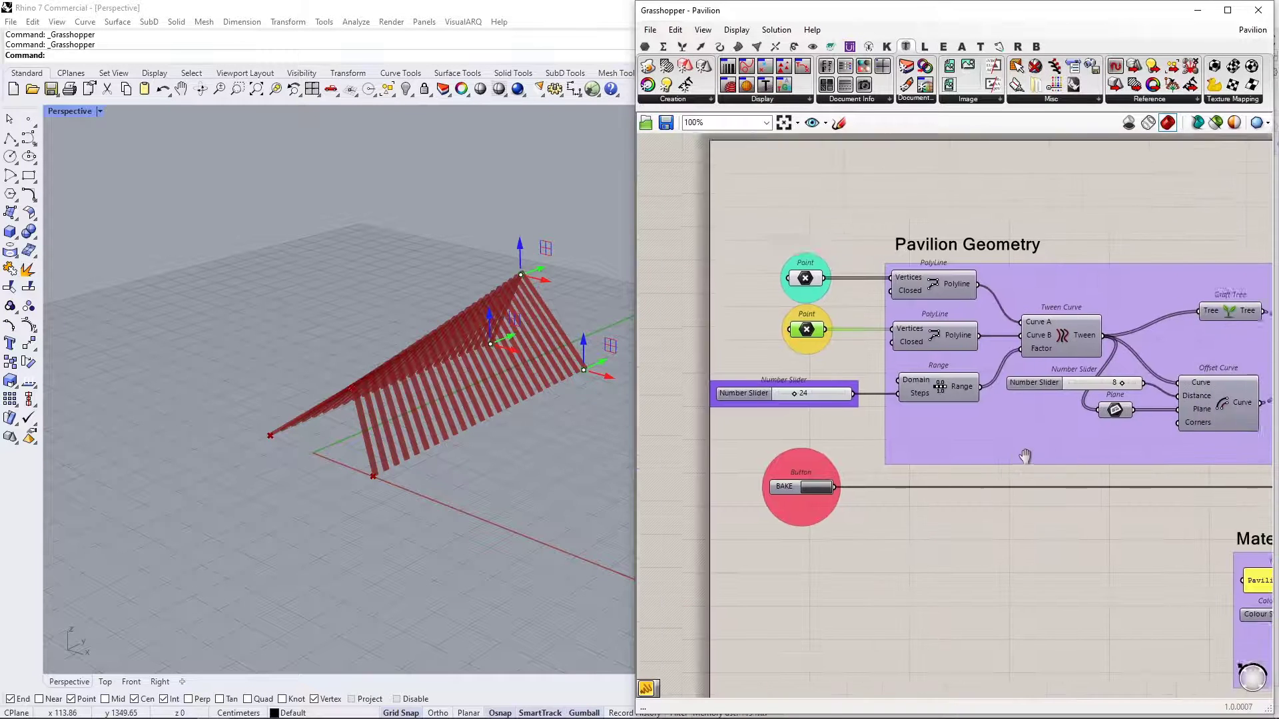
scroll(1015, 309, down, 3)
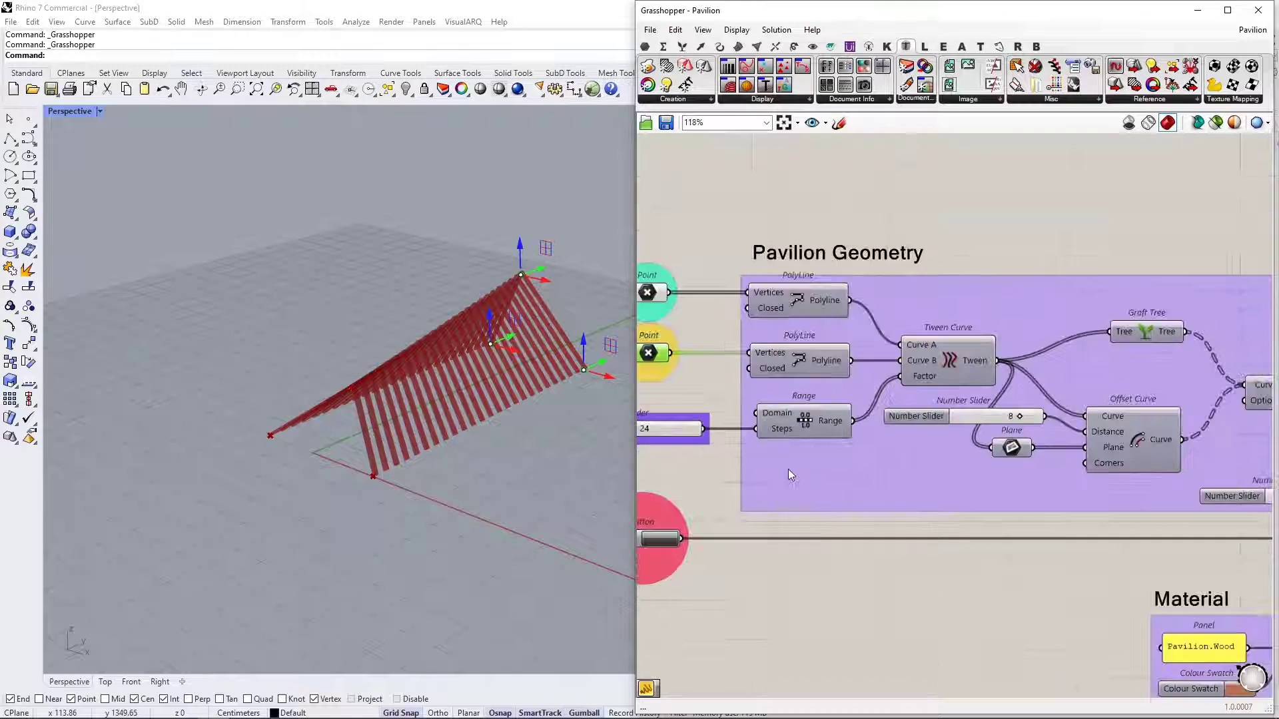
scroll(769, 481, up, 3)
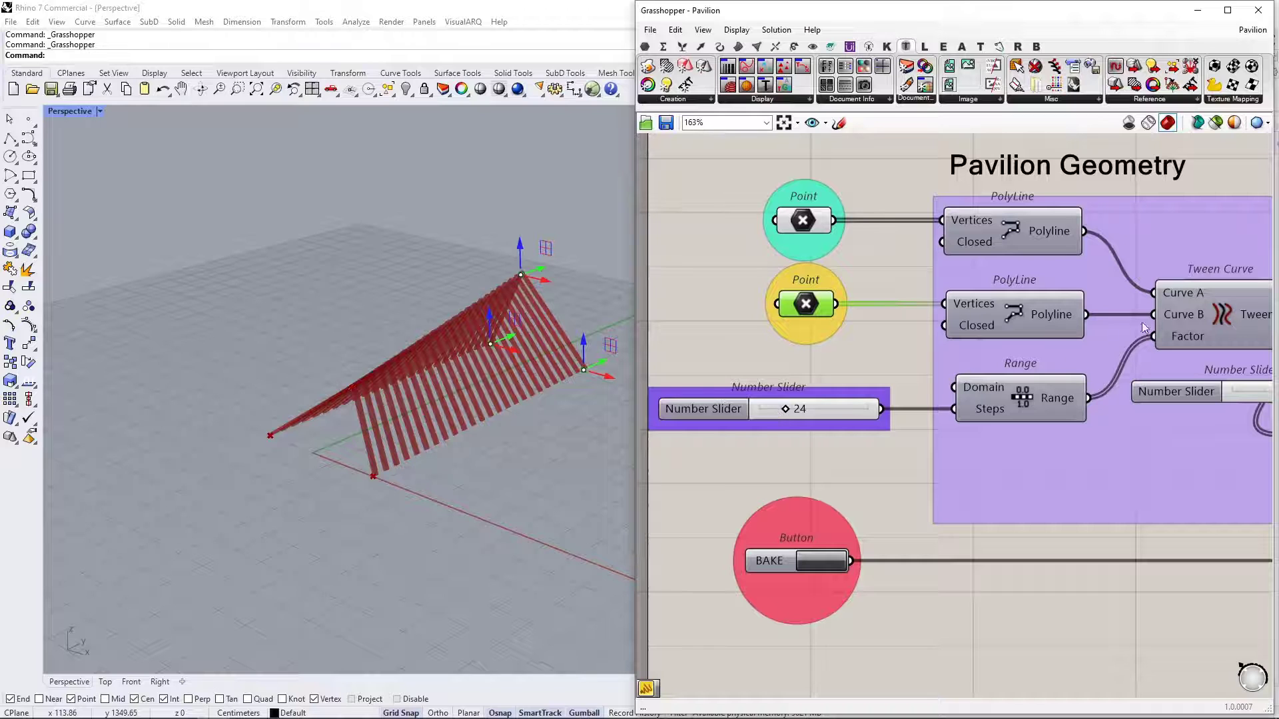
drag(788, 411, 788, 411)
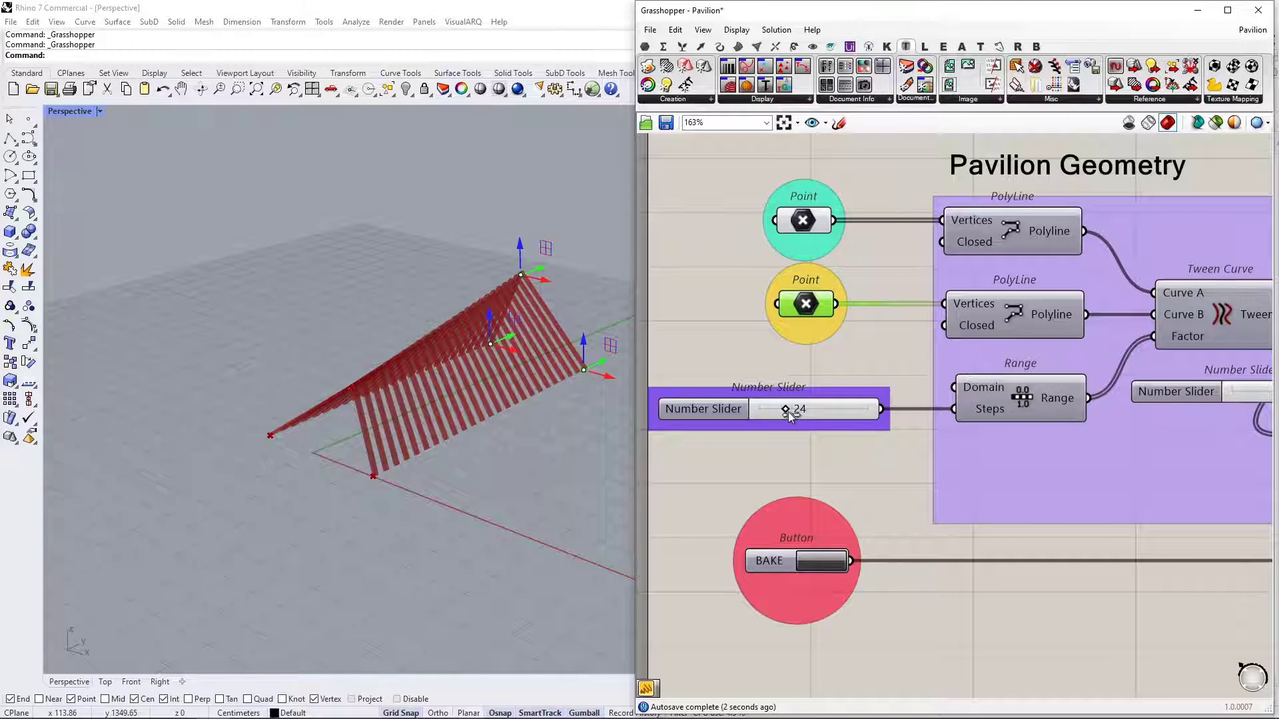
scroll(727, 458, down, 5)
right_drag(966, 519, 797, 418)
scroll(1013, 324, up, 5)
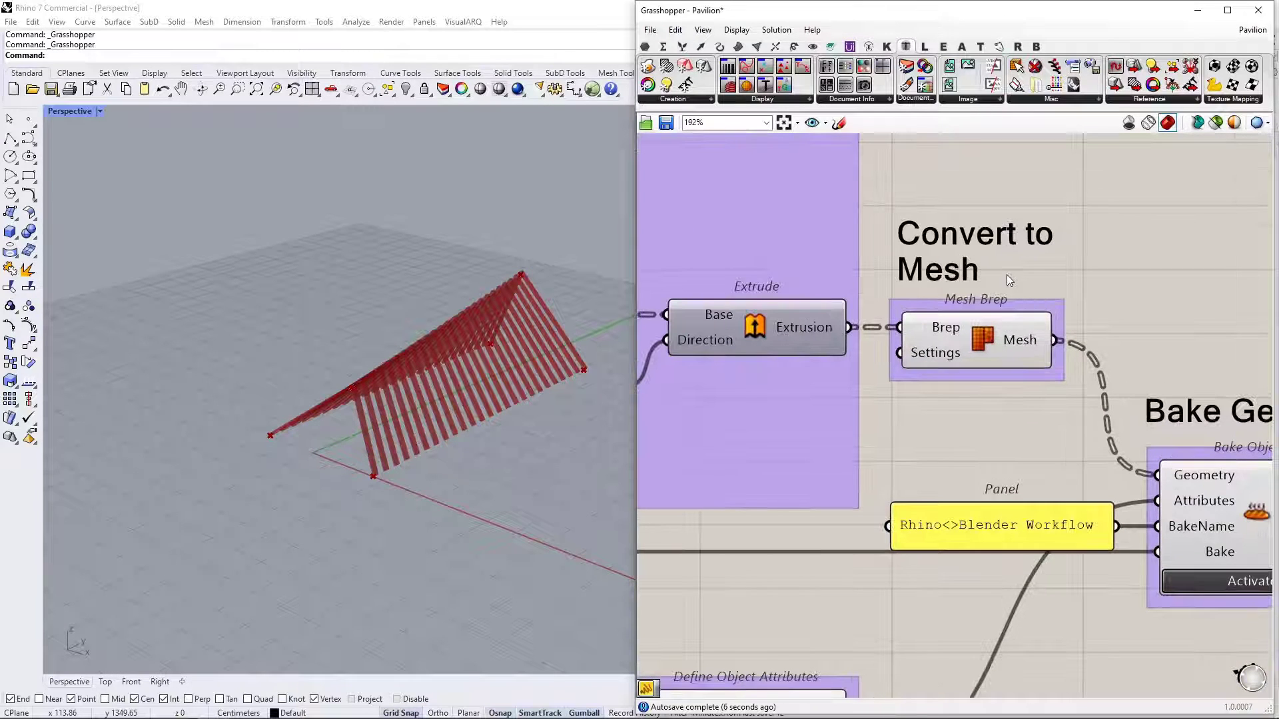
scroll(998, 291, down, 1)
scroll(989, 278, up, 1)
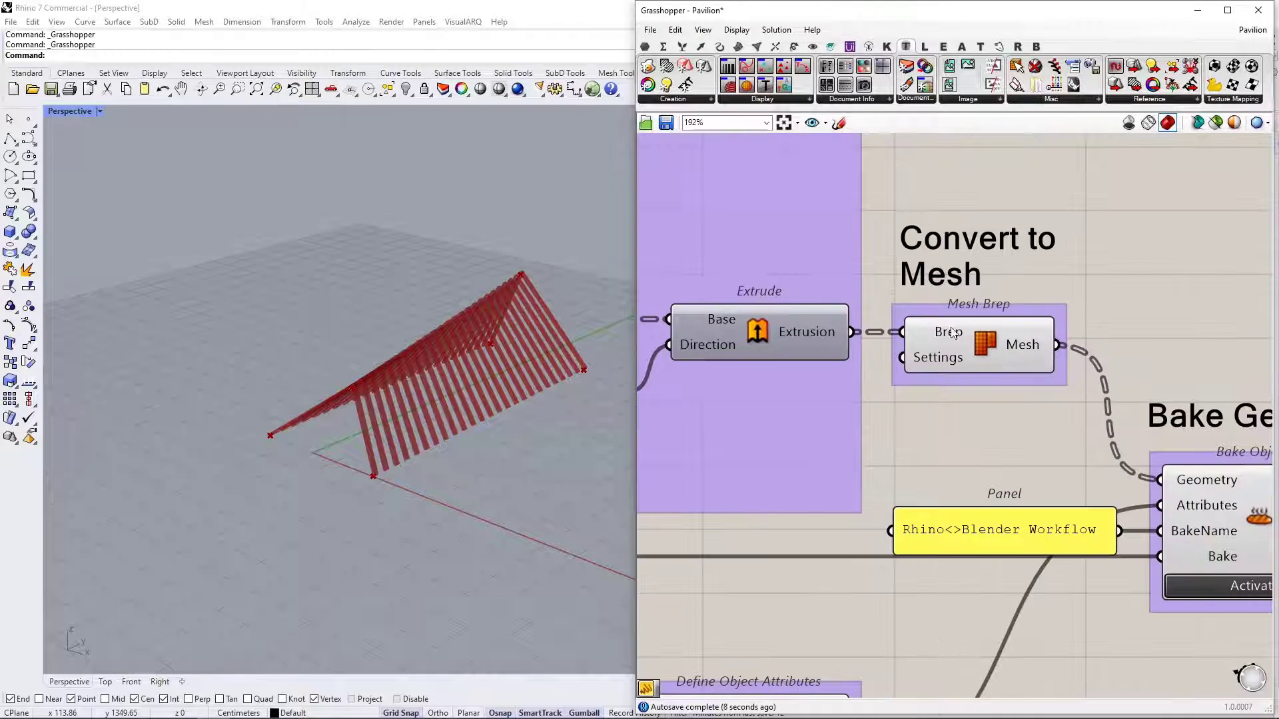
click(803, 339)
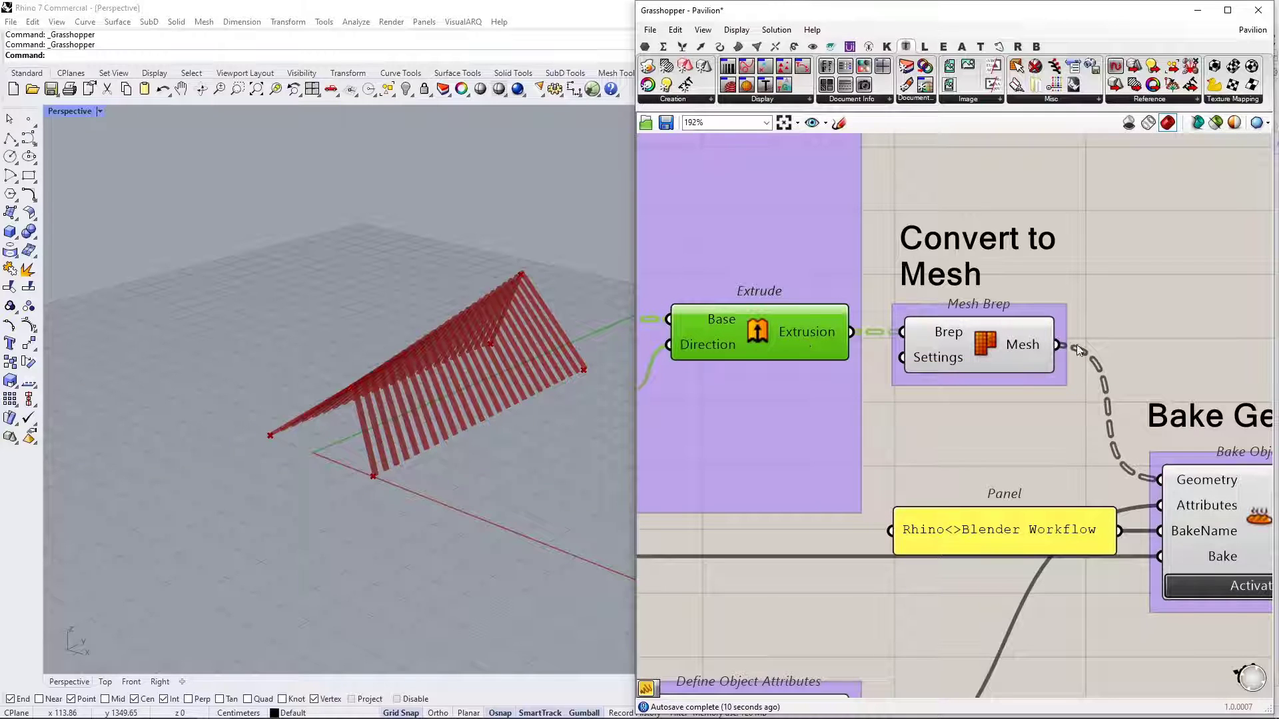
click(1019, 342)
mouse_move(1022, 361)
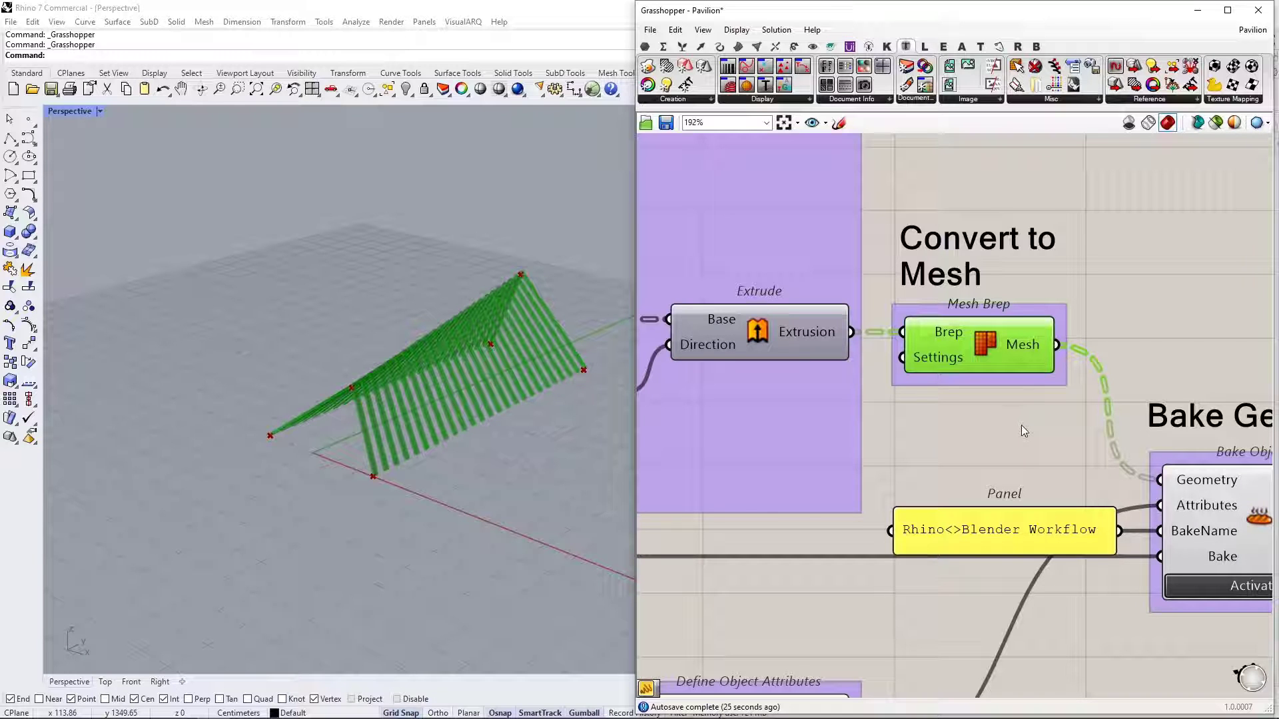
scroll(1016, 420, down, 5)
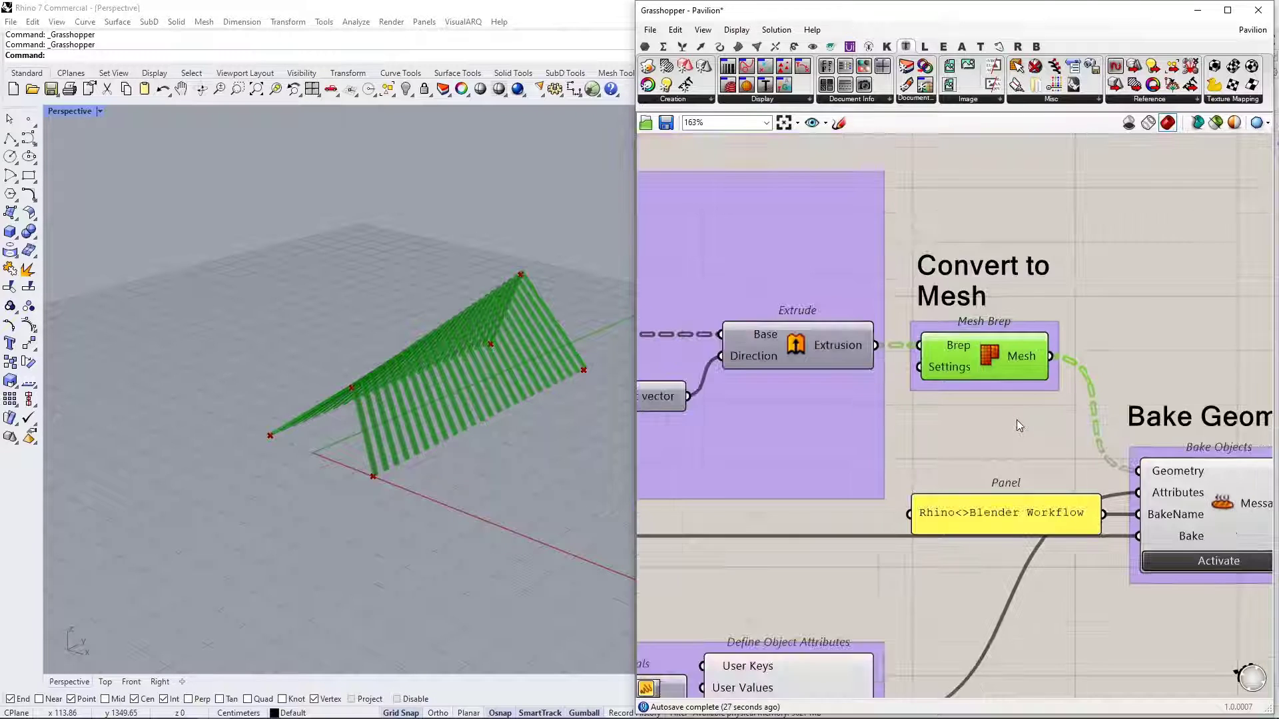
scroll(939, 423, up, 3)
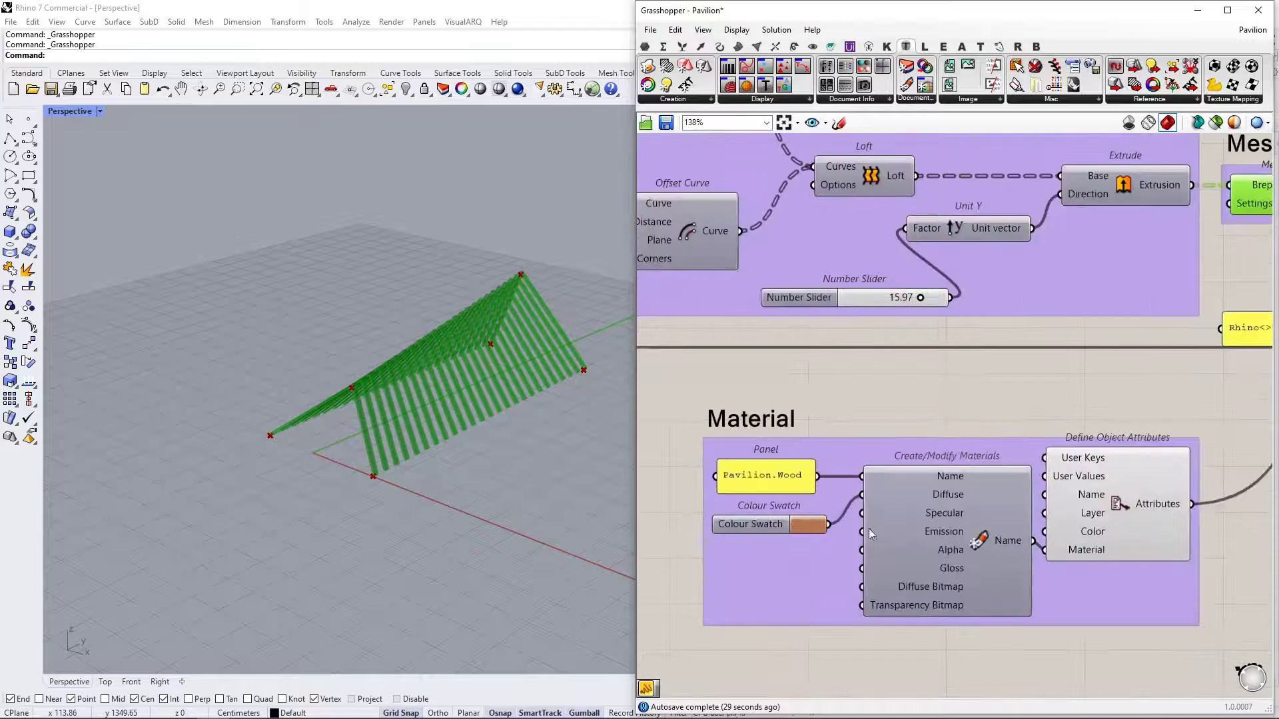
- Inspect the Create/Modify Materials component, then clear the selection
scroll(857, 416, up, 1)
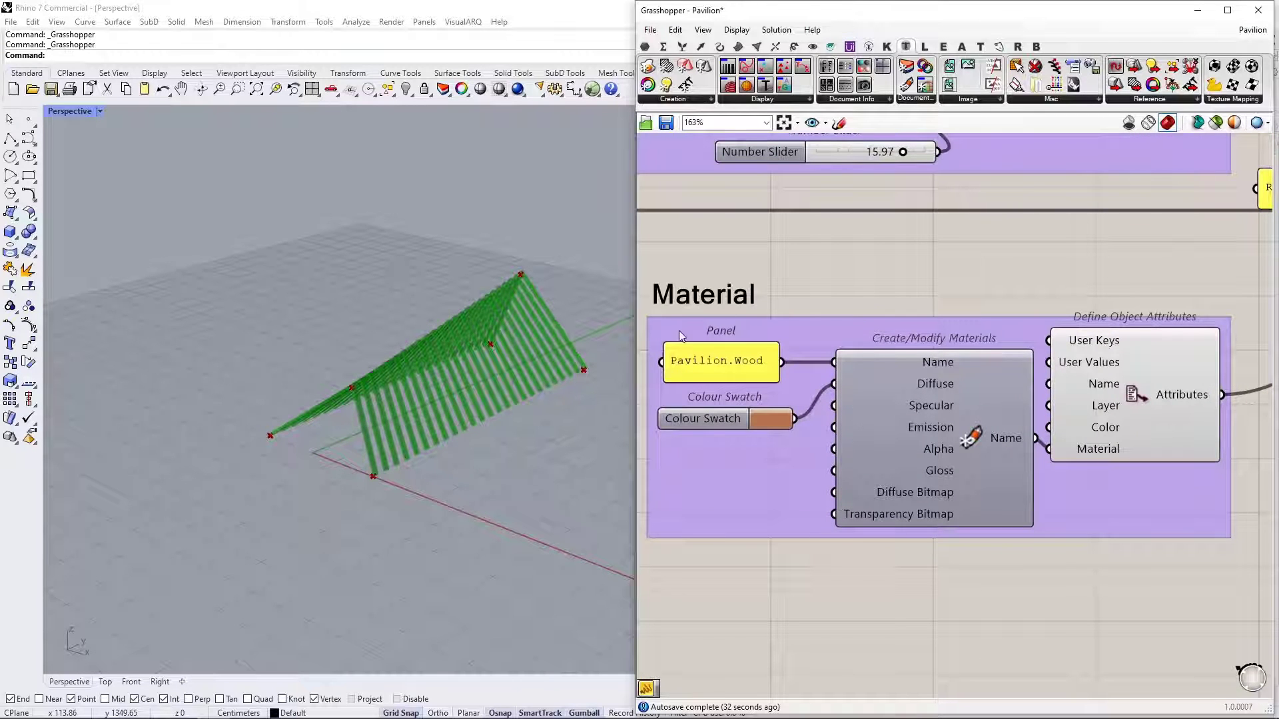
click(902, 586)
click(967, 442)
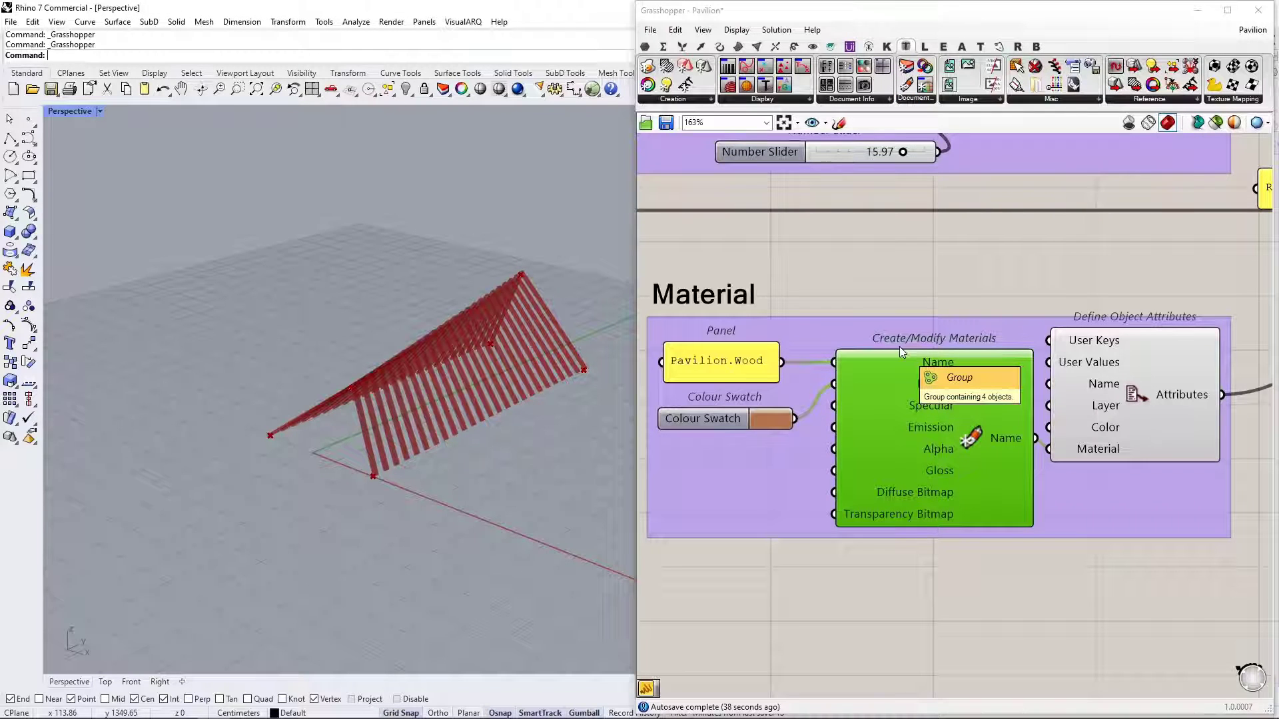
click(799, 276)
scroll(789, 286, up, 2)
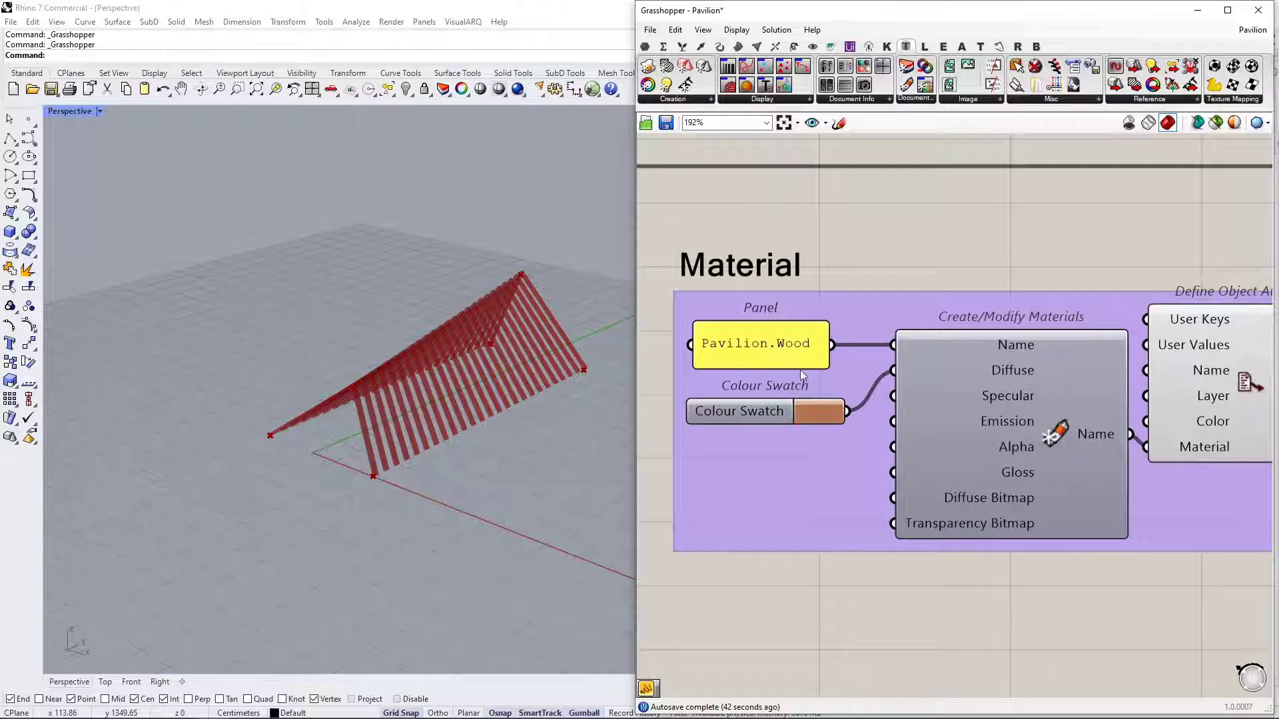
- Bring the Convert to Mesh and Bake Geometry components into view
scroll(786, 413, down, 3)
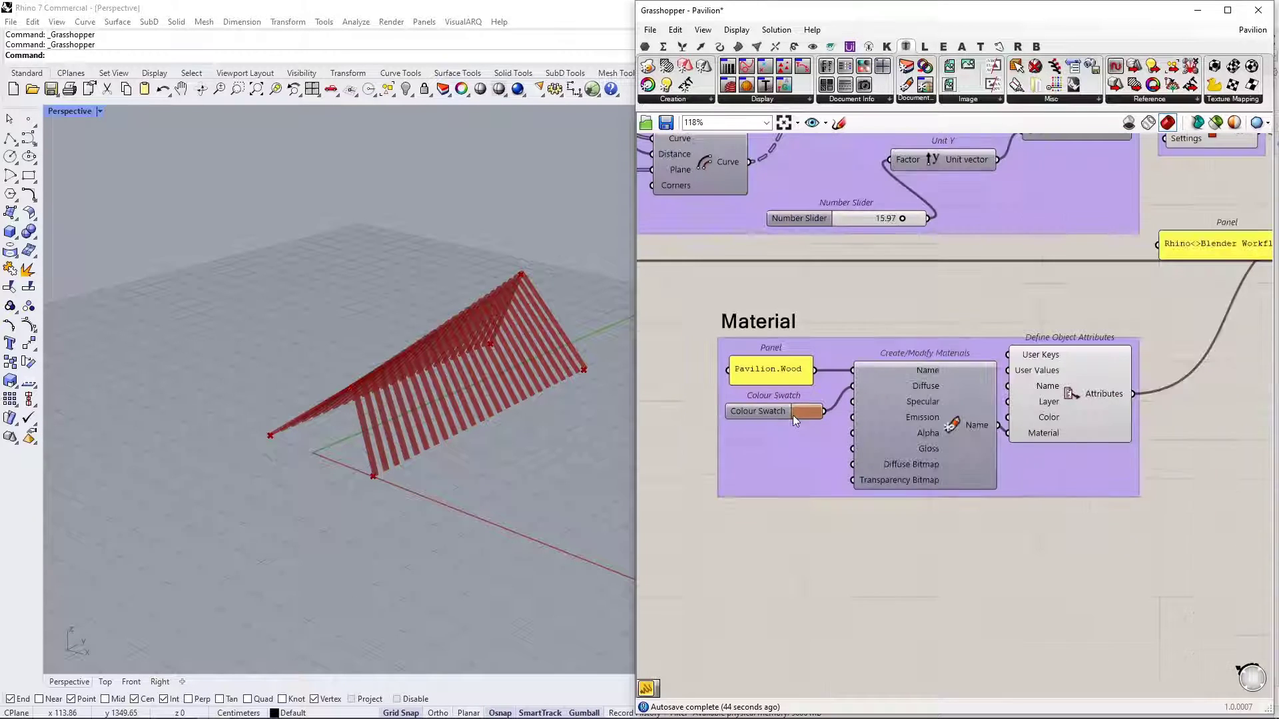
right_drag(1159, 442, 918, 453)
scroll(917, 453, down, 1)
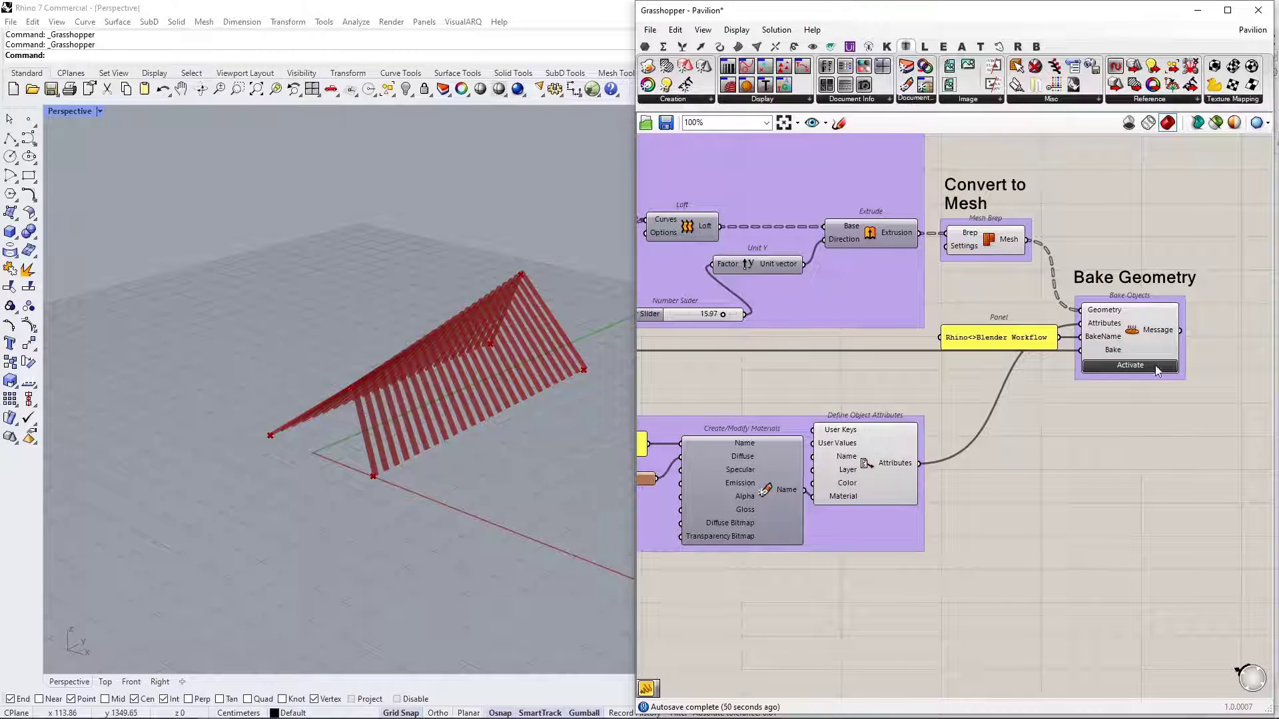
scroll(1145, 304, up, 4)
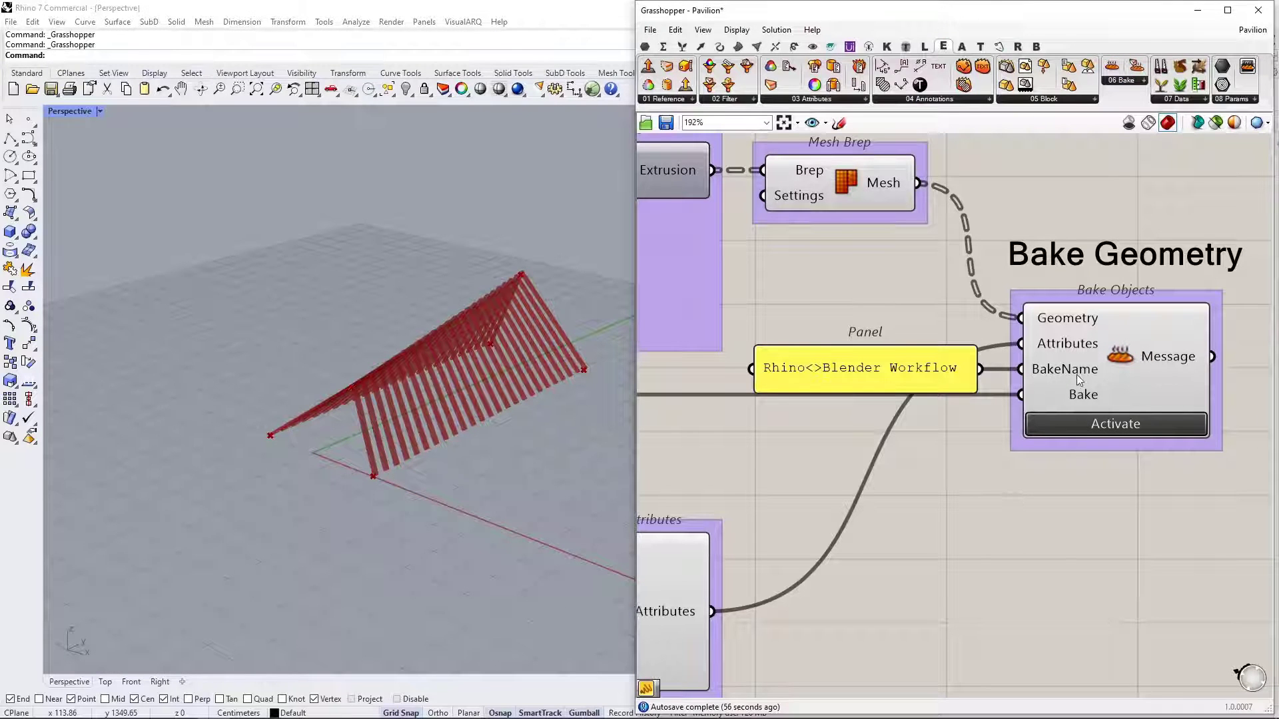
- Zoom out over the whole definition, pan to the BAKE button and zoom in on it
scroll(1066, 372, down, 2)
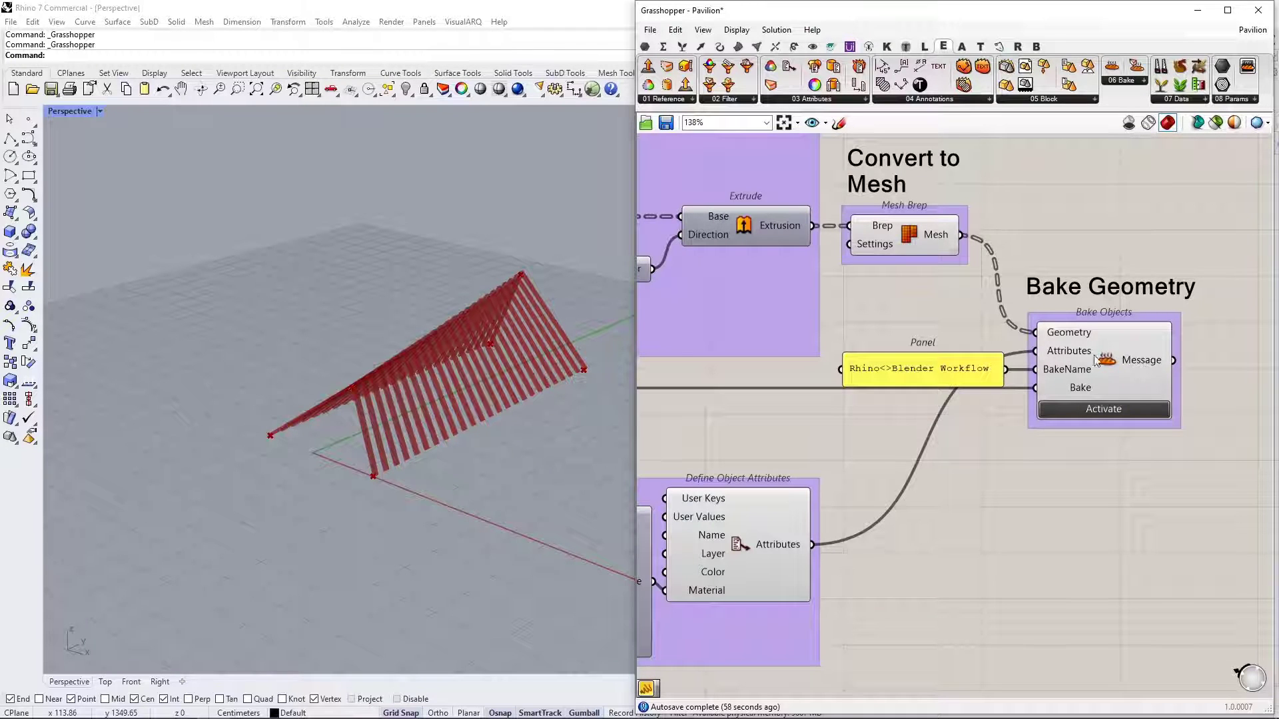
scroll(999, 373, down, 1)
scroll(987, 377, up, 2)
scroll(866, 400, down, 4)
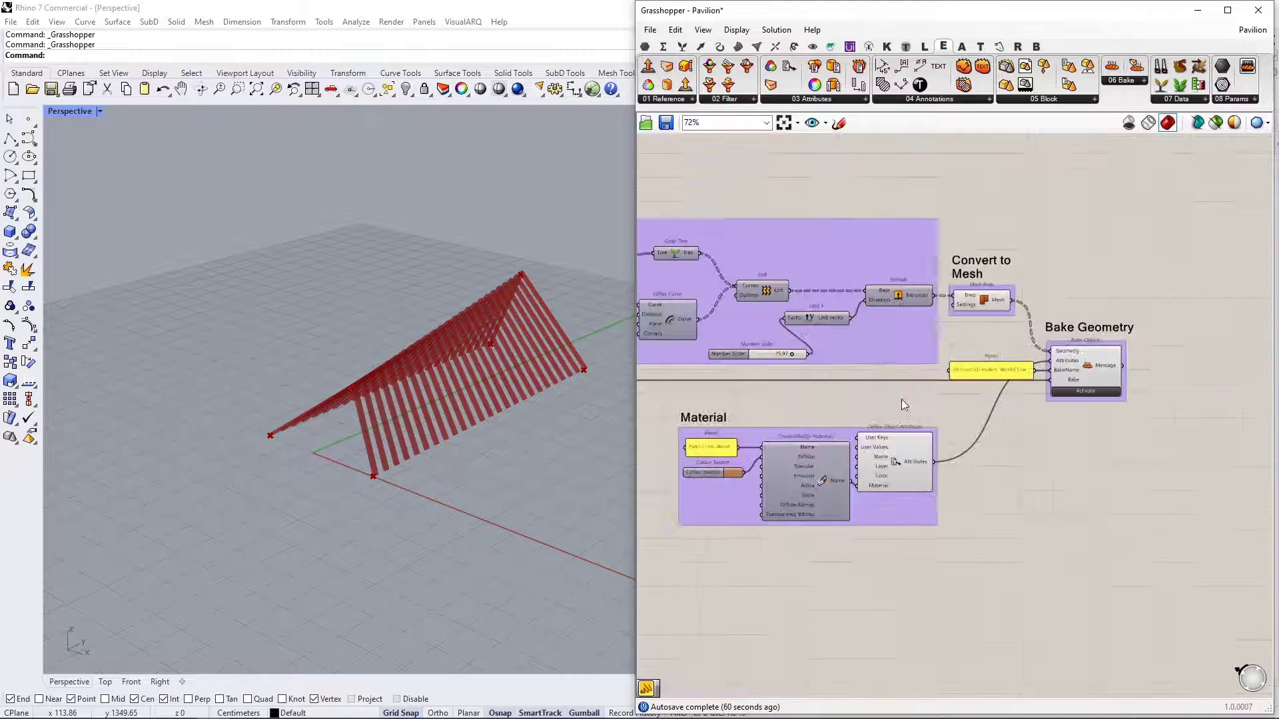
right_drag(821, 406, 1033, 400)
right_drag(666, 286, 956, 287)
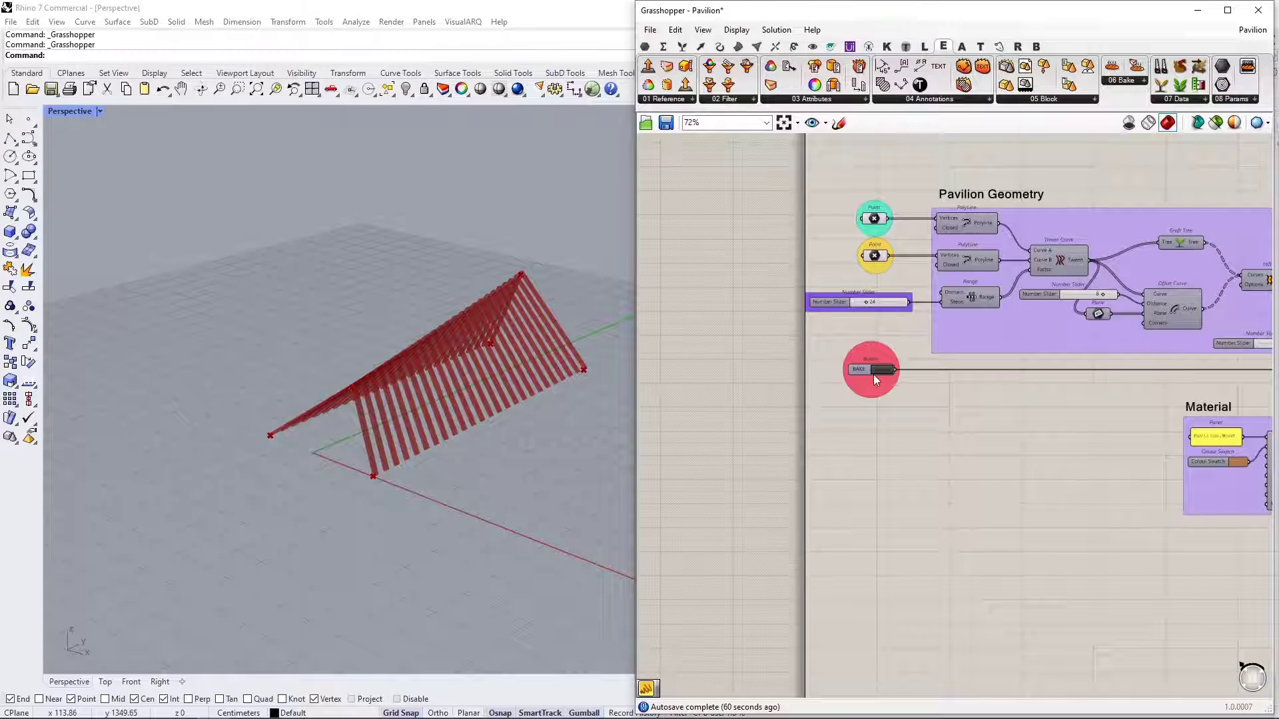
scroll(873, 400, up, 3)
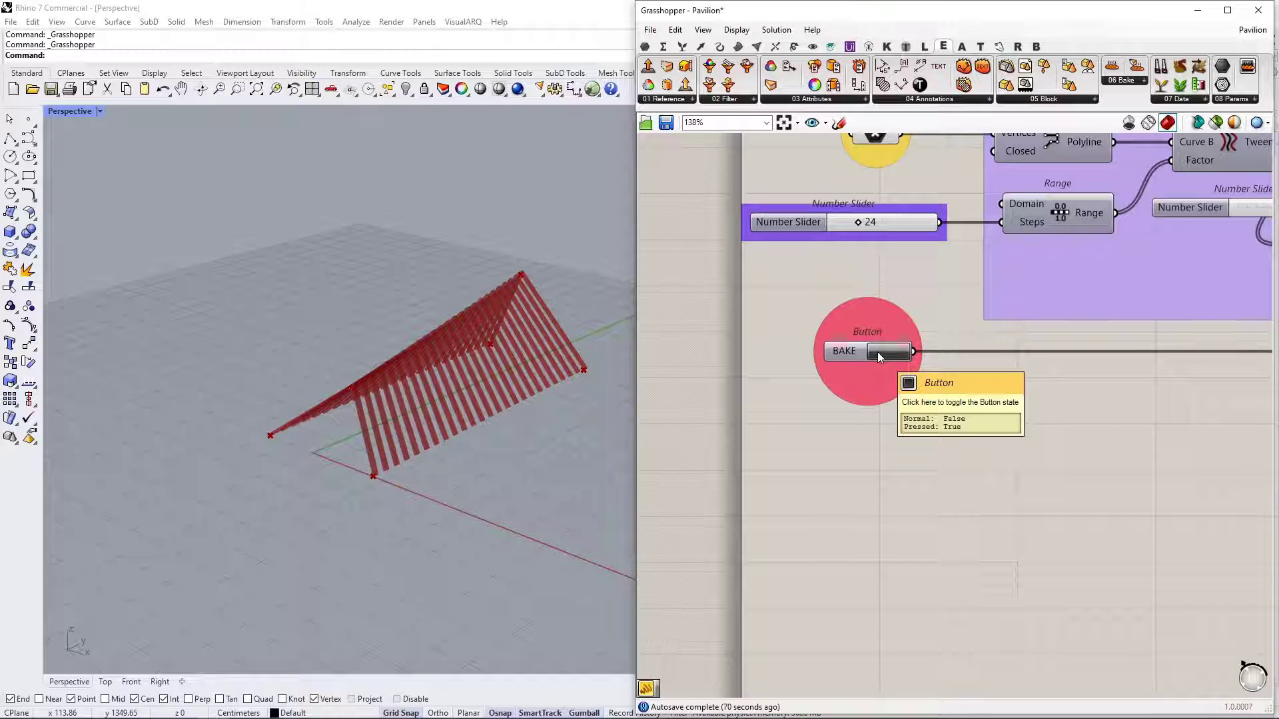
- Bake the pavilion ribs into Rhino, show them shaded, and hide Grasshopper
click(877, 351)
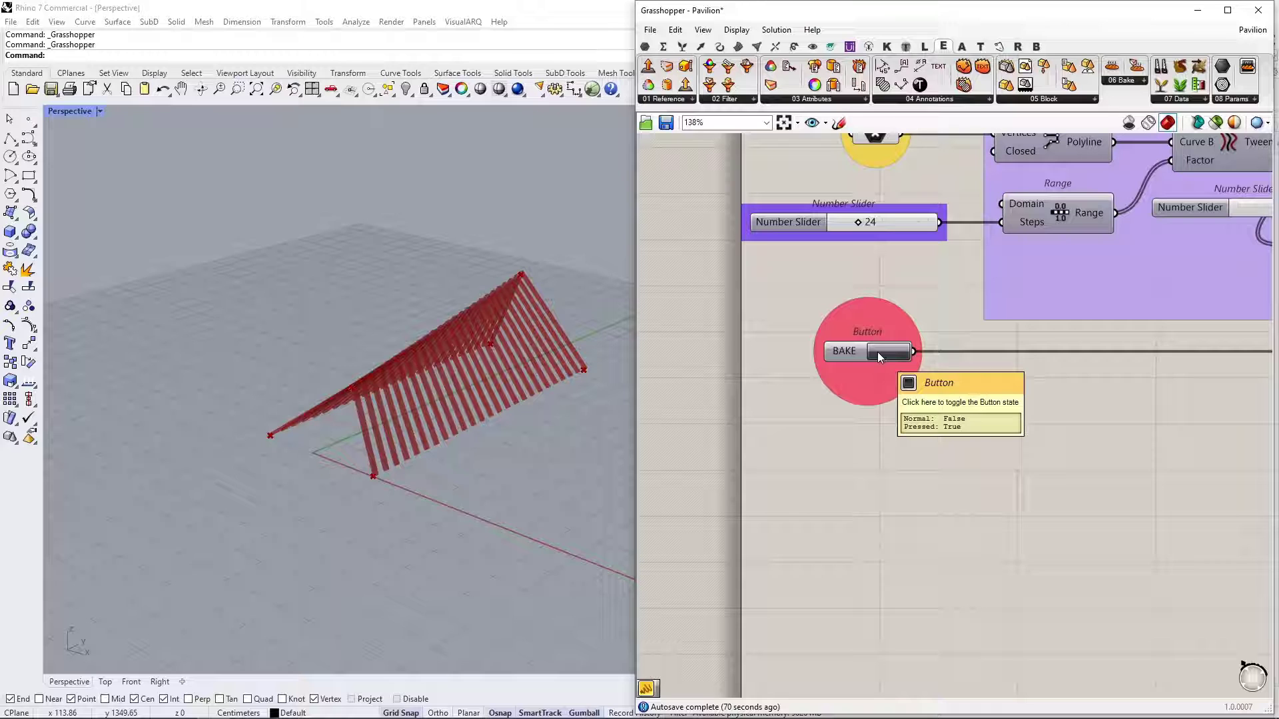
click(99, 112)
click(92, 175)
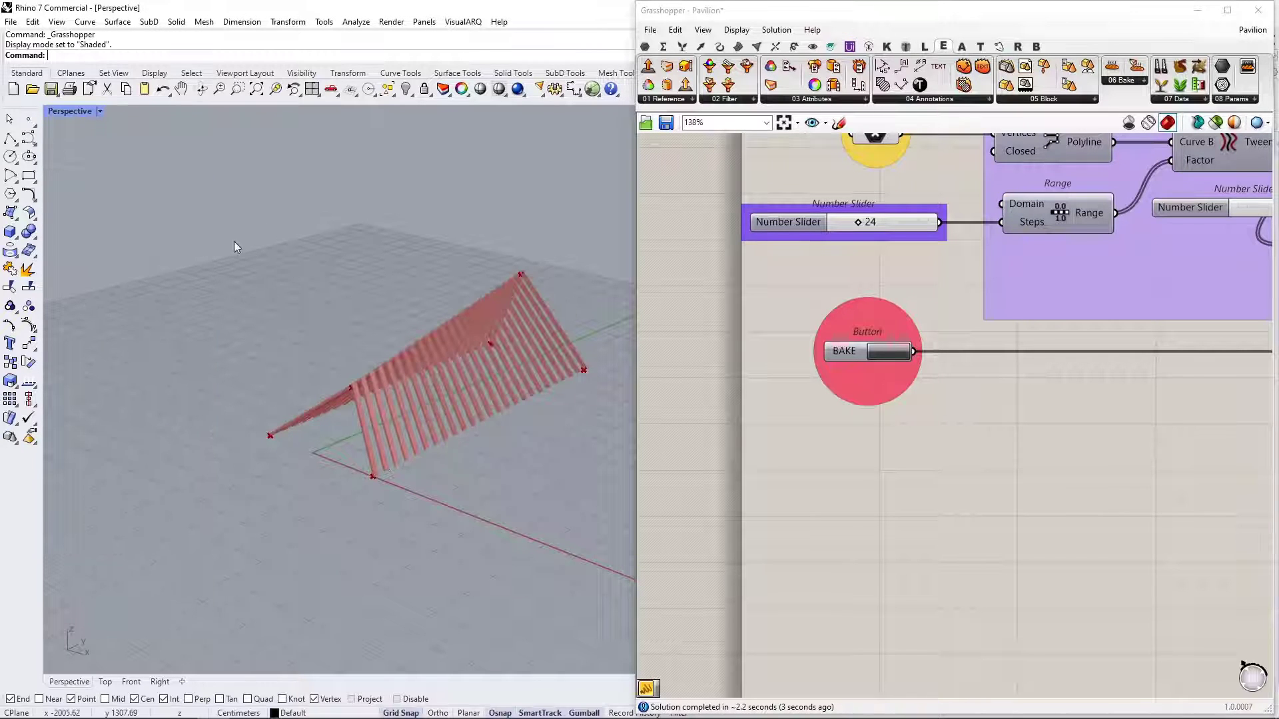
click(1254, 20)
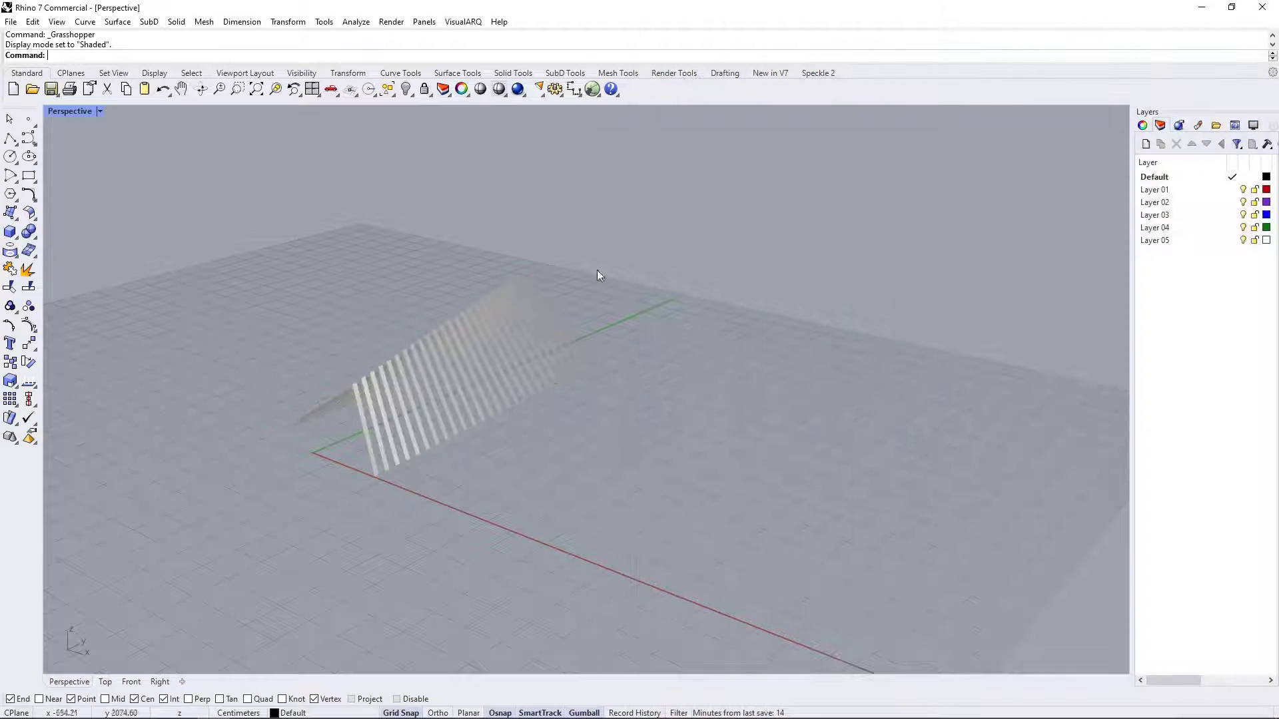
scroll(319, 412, up, 3)
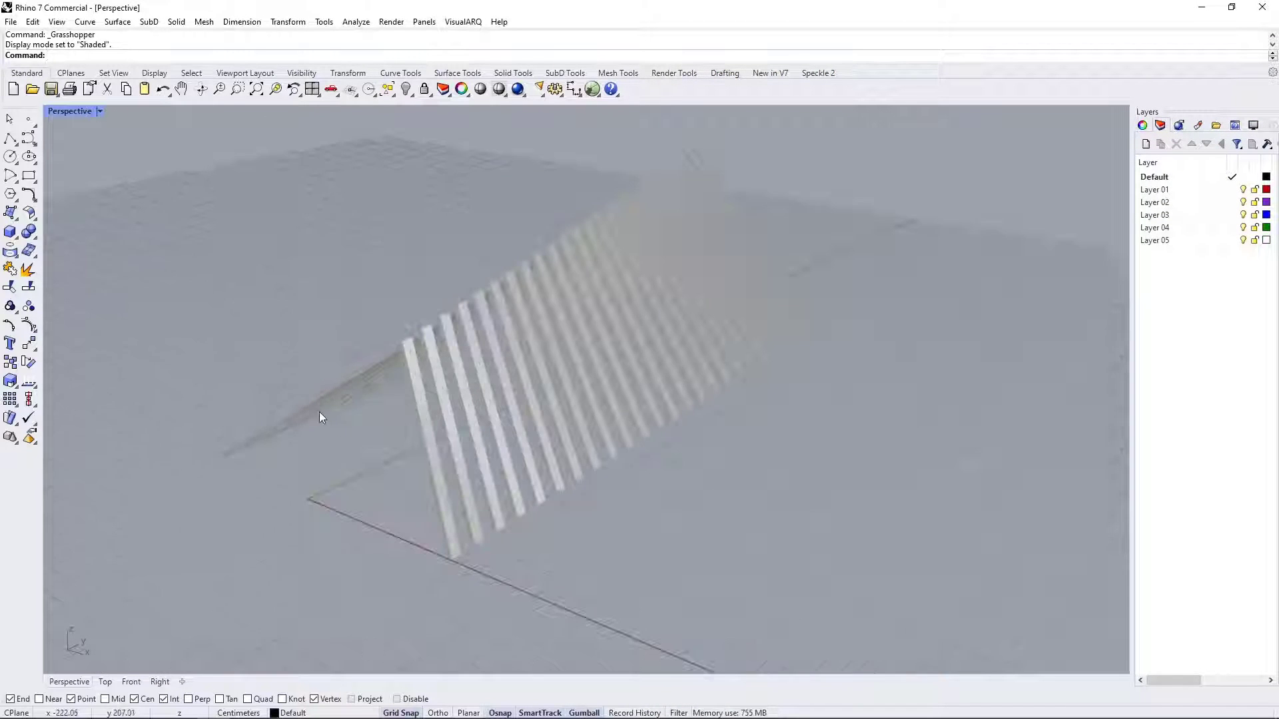
middle_click(418, 354)
scroll(503, 314, up, 3)
scroll(323, 313, up, 2)
scroll(454, 299, down, 3)
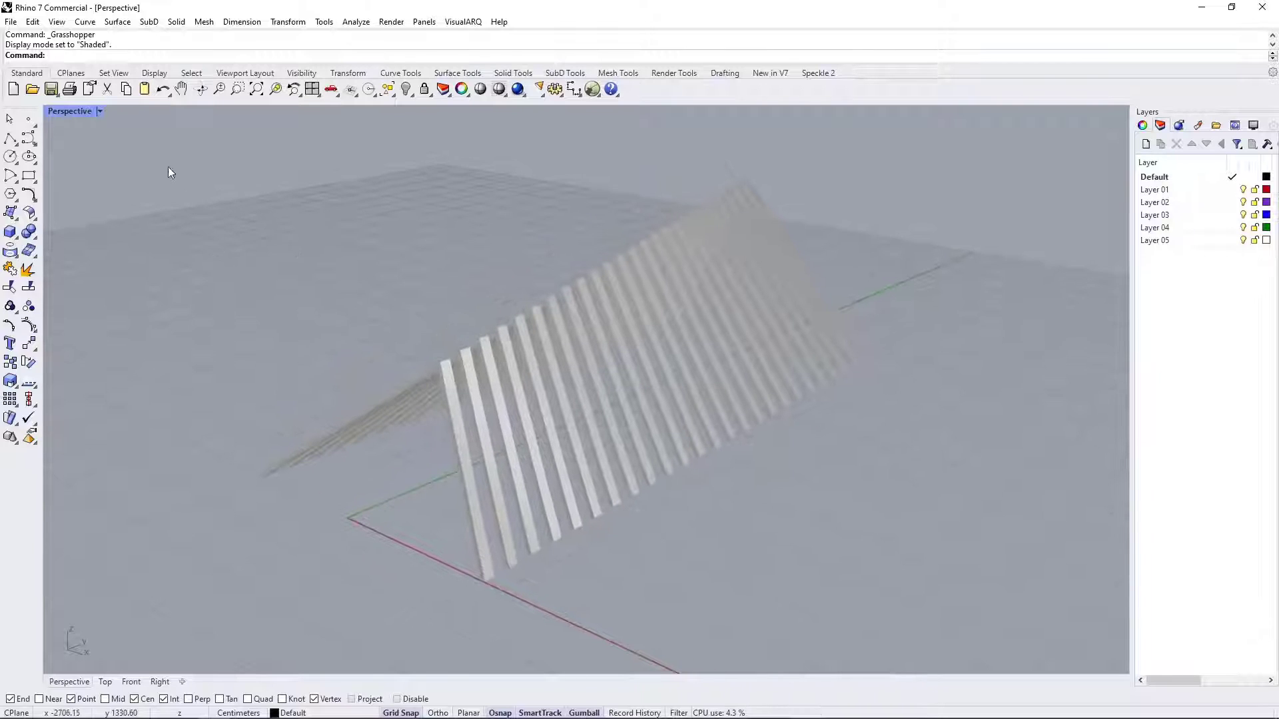
- Switch the Perspective viewport to Rendered mode to show the ribs' wood material
click(99, 111)
click(86, 191)
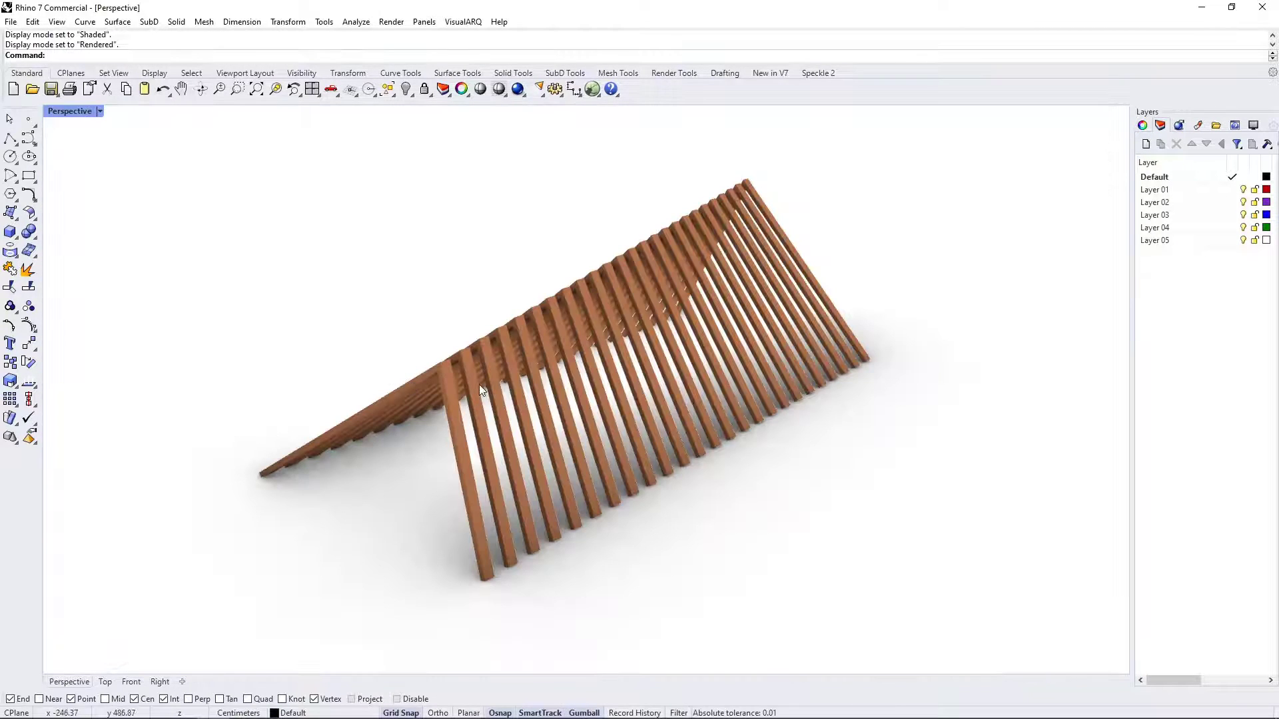
scroll(486, 379, up, 2)
scroll(485, 382, down, 1)
scroll(485, 371, down, 1)
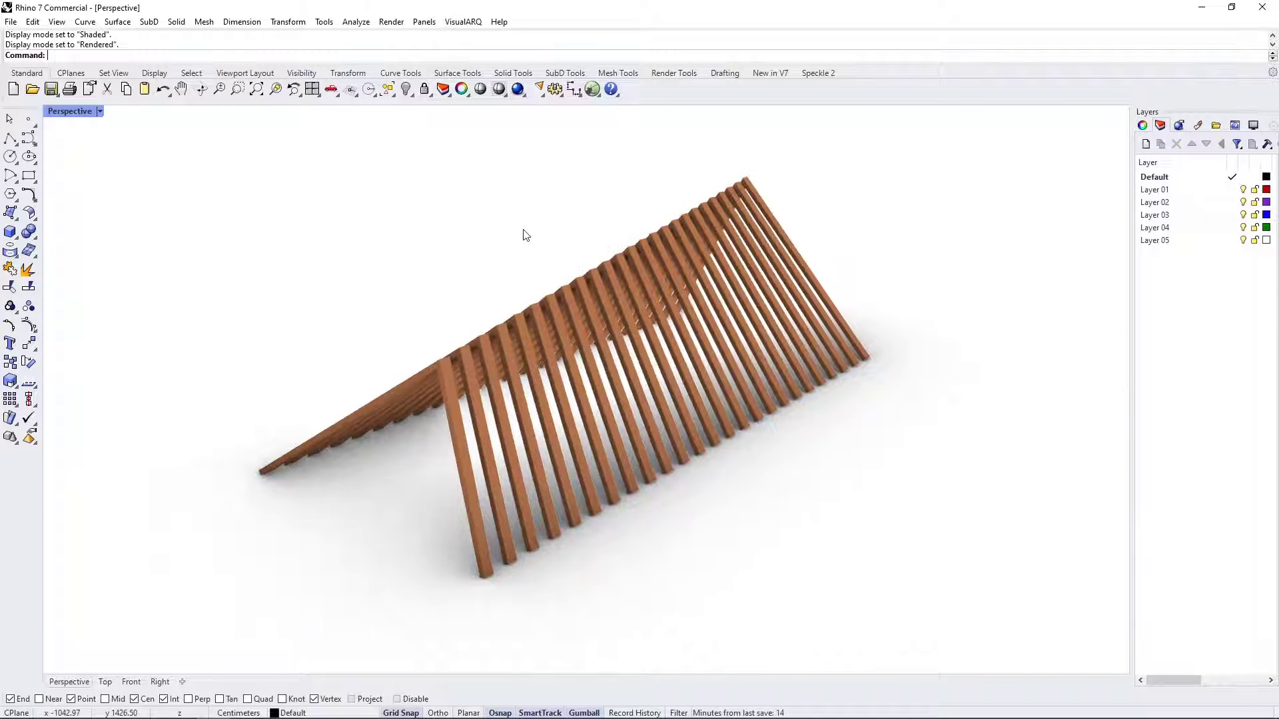
- Run the Speckle command and dock the Speckle for Rhino7 panel to the right of the viewport
text(Speckle)
key(Return)
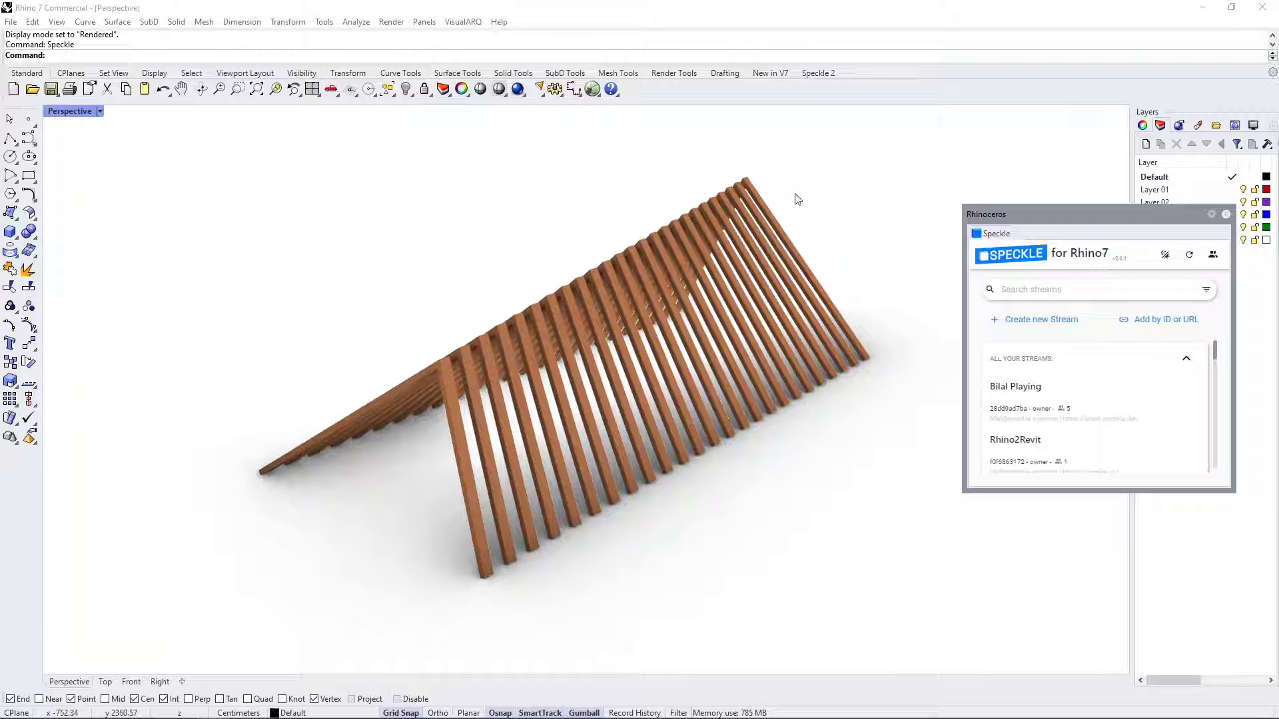
drag(1017, 213, 708, 167)
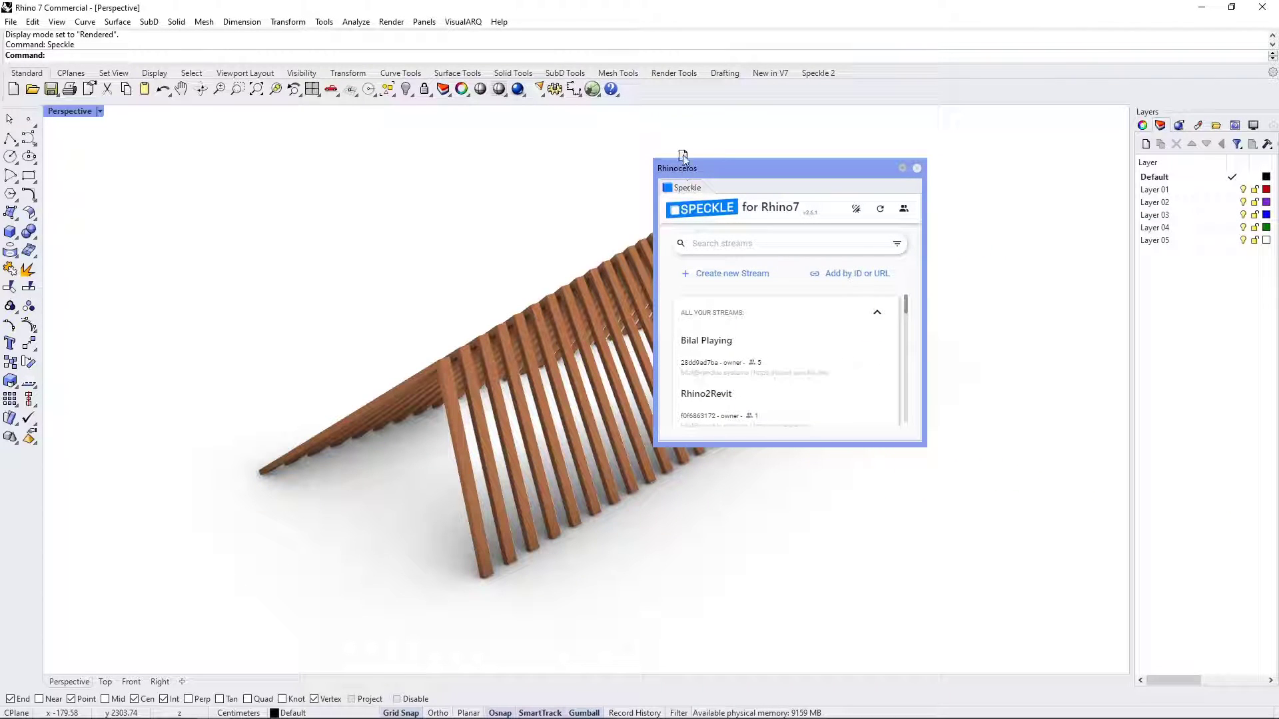
drag(699, 171, 1144, 213)
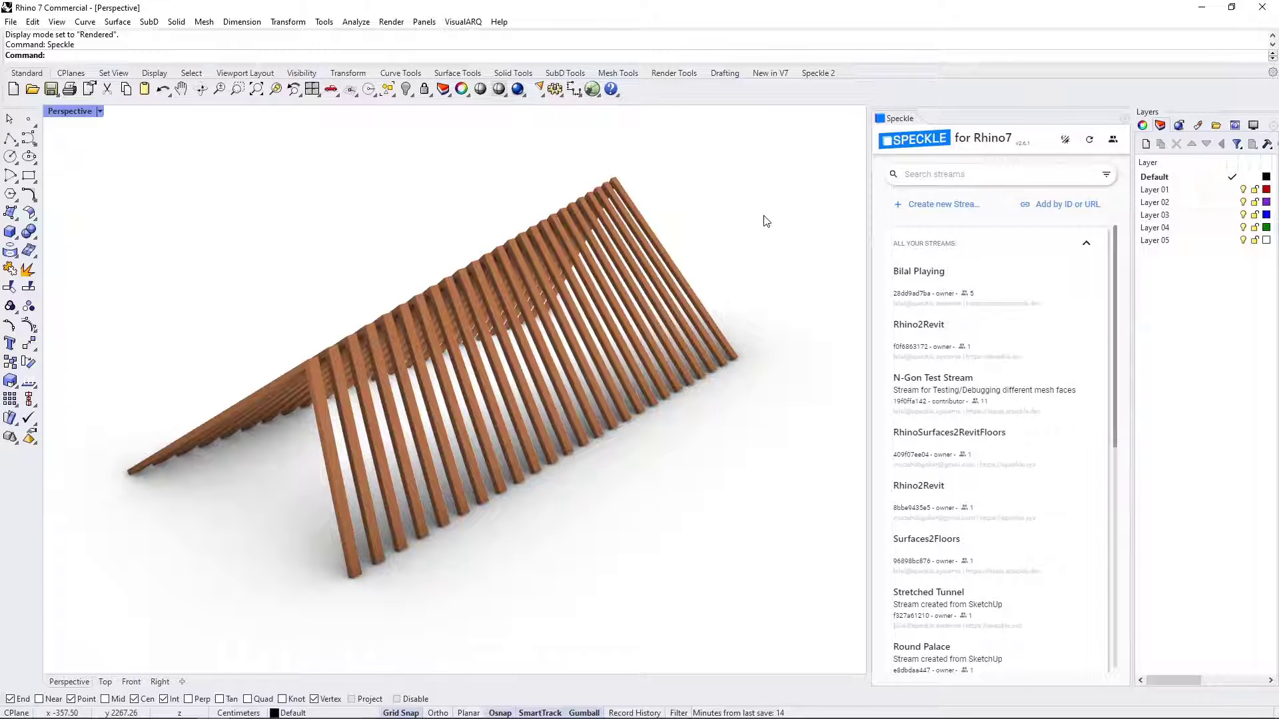
- Create the Speckle stream 'Rhino2Blender' and send all 25 model elements to main
click(936, 212)
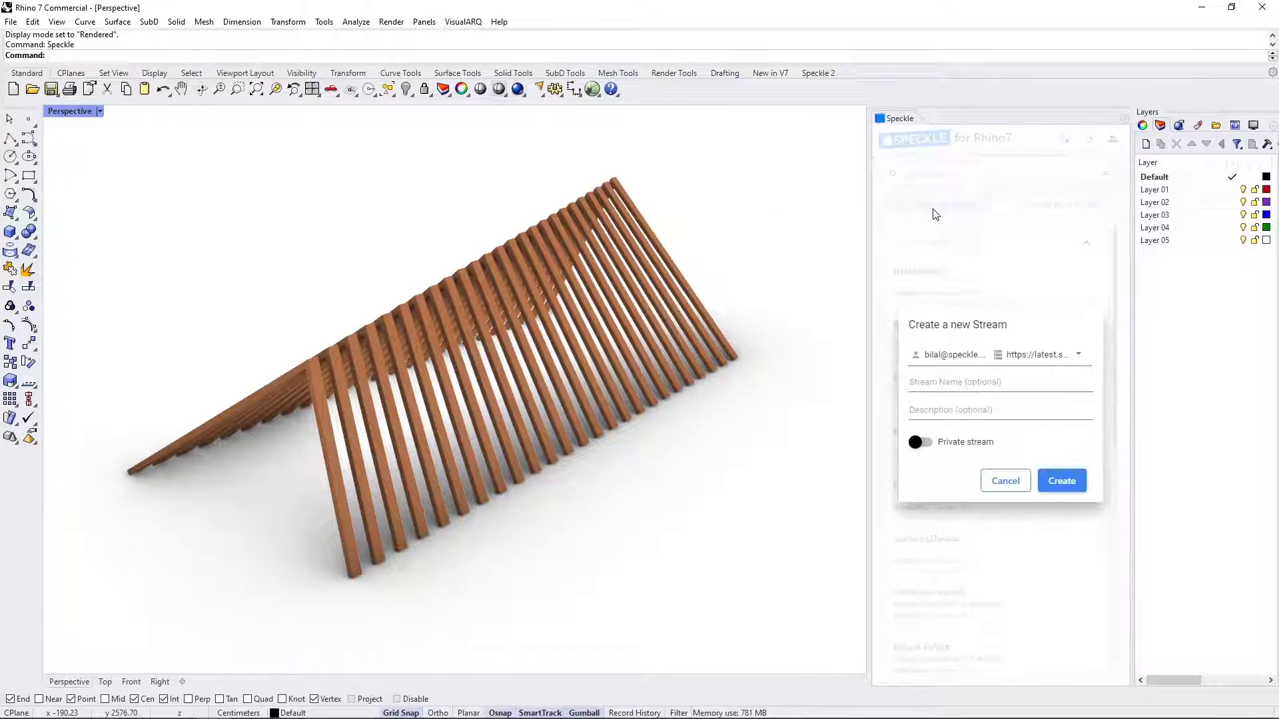
click(951, 378)
text(Rhino2Blender)
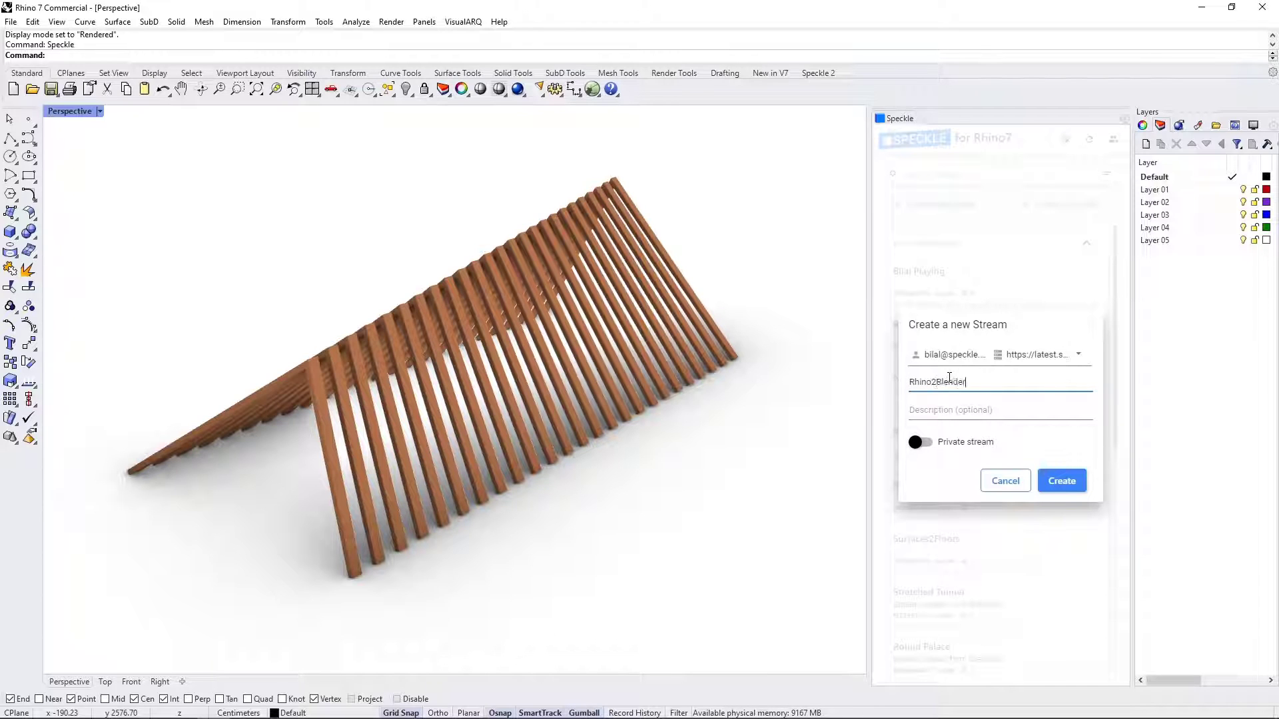
click(1062, 480)
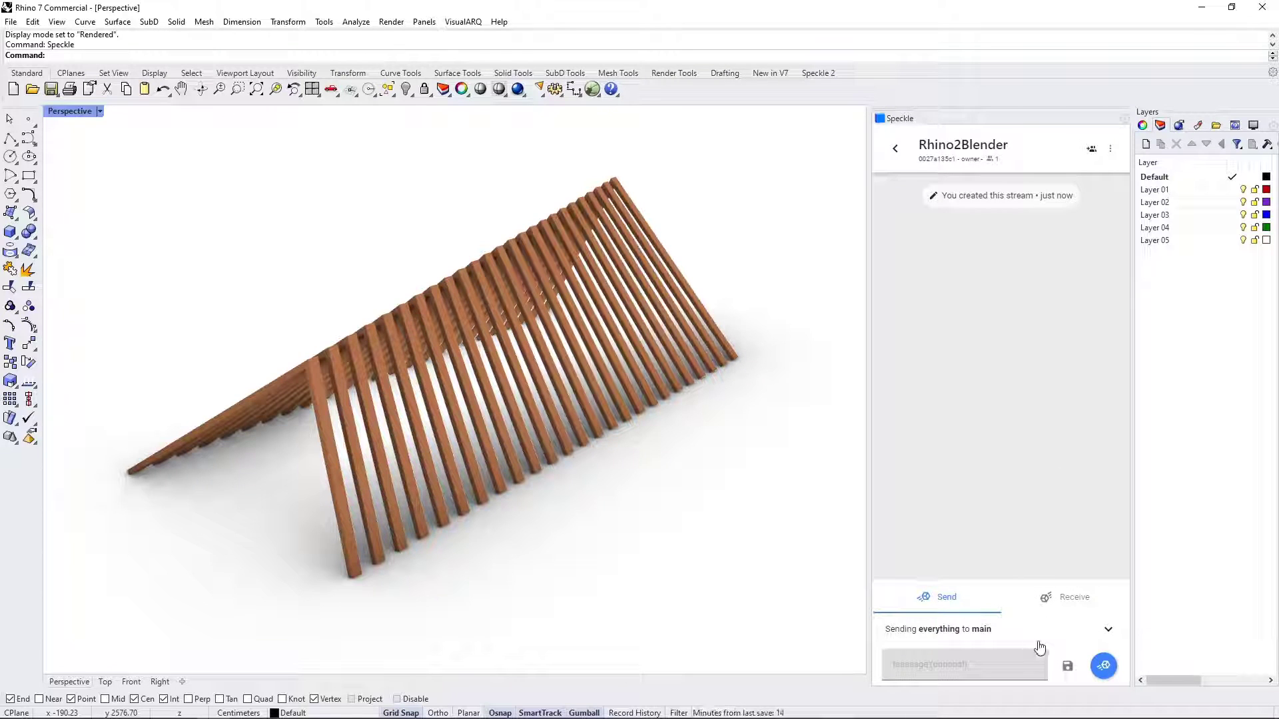
click(1104, 666)
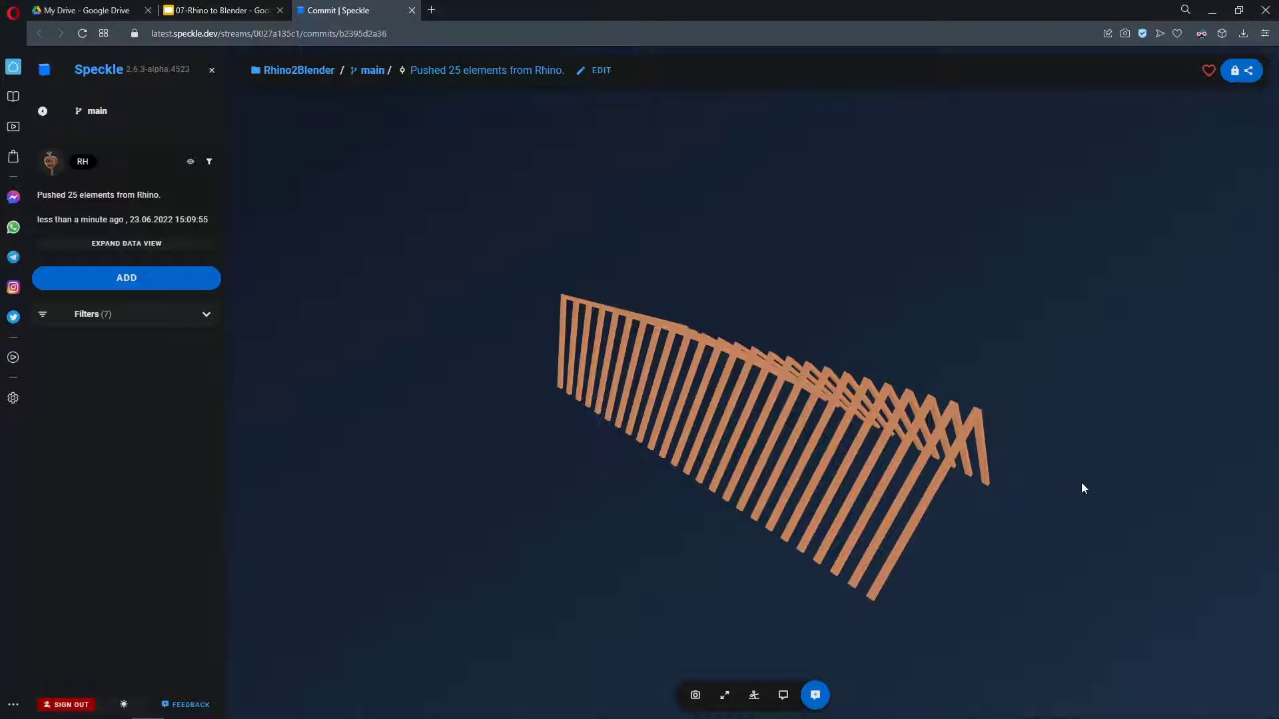
- Orbit the pushed pavilion in the web viewer and inspect one roof frame's object details
drag(1082, 487, 677, 444)
click(597, 477)
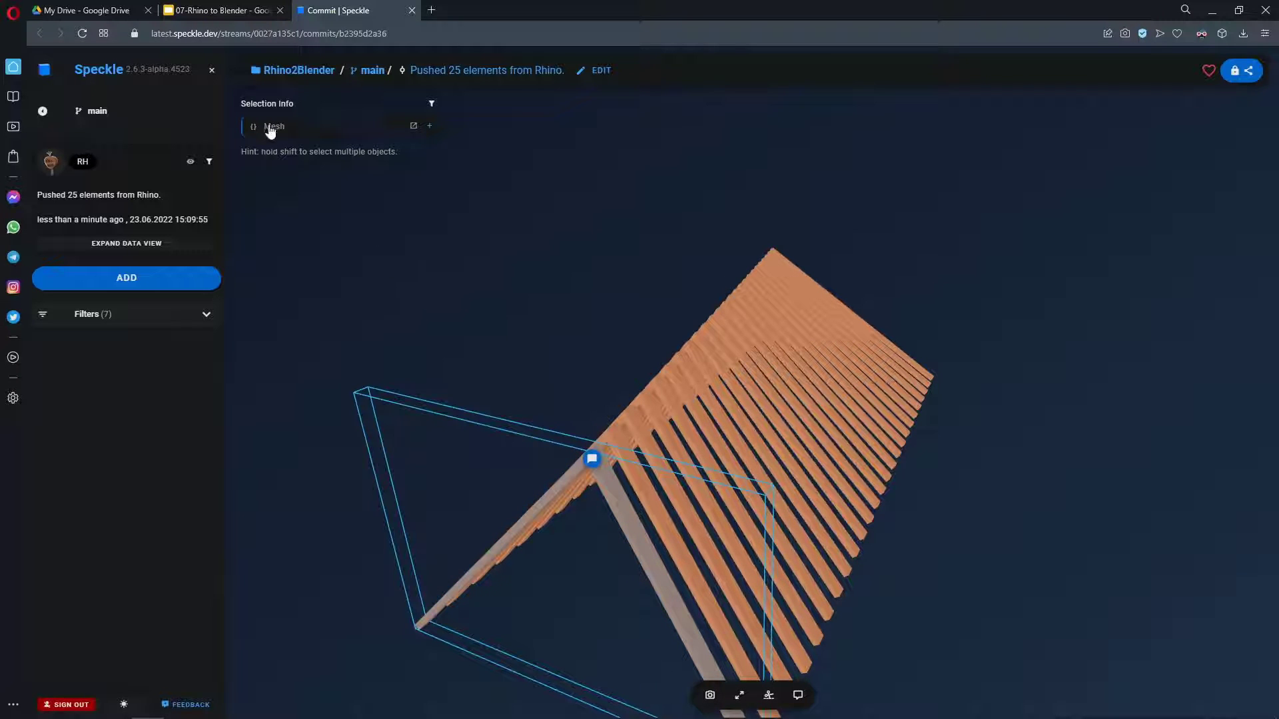
click(736, 485)
drag(736, 485, 939, 510)
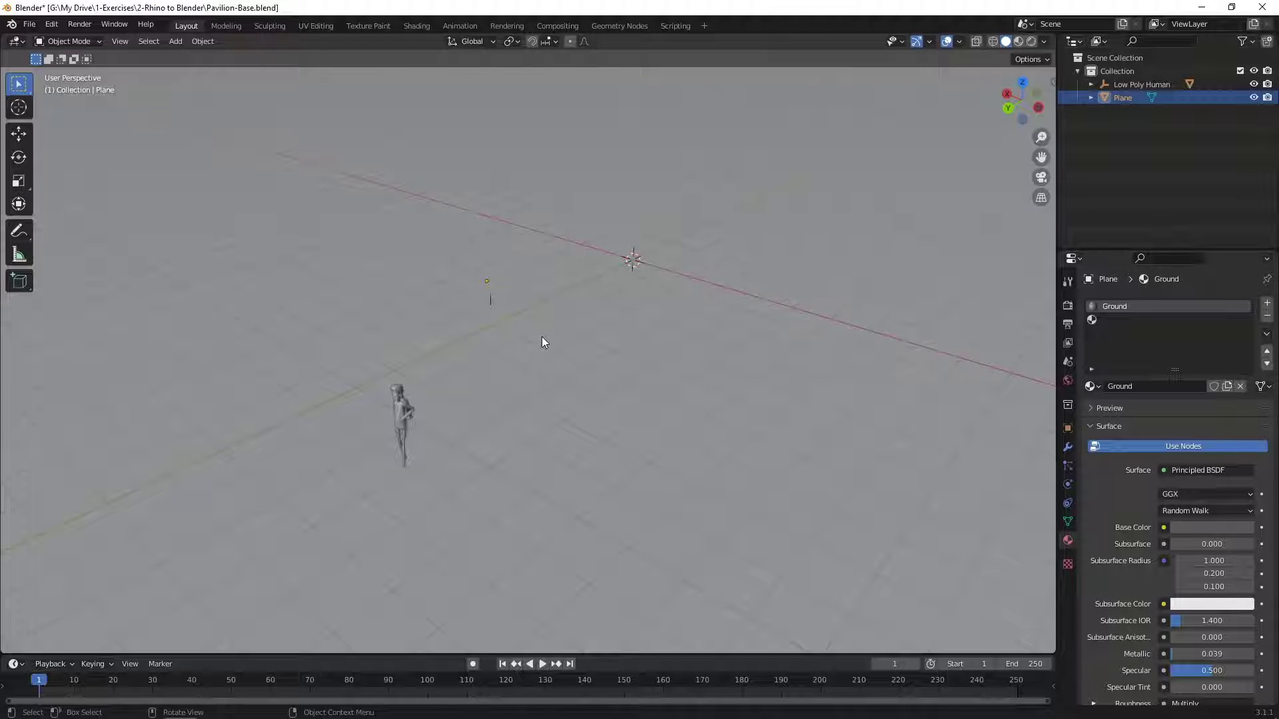
- Switch the Blender viewport to Rendered shading and show the sidebar's Speckle tab
click(1031, 41)
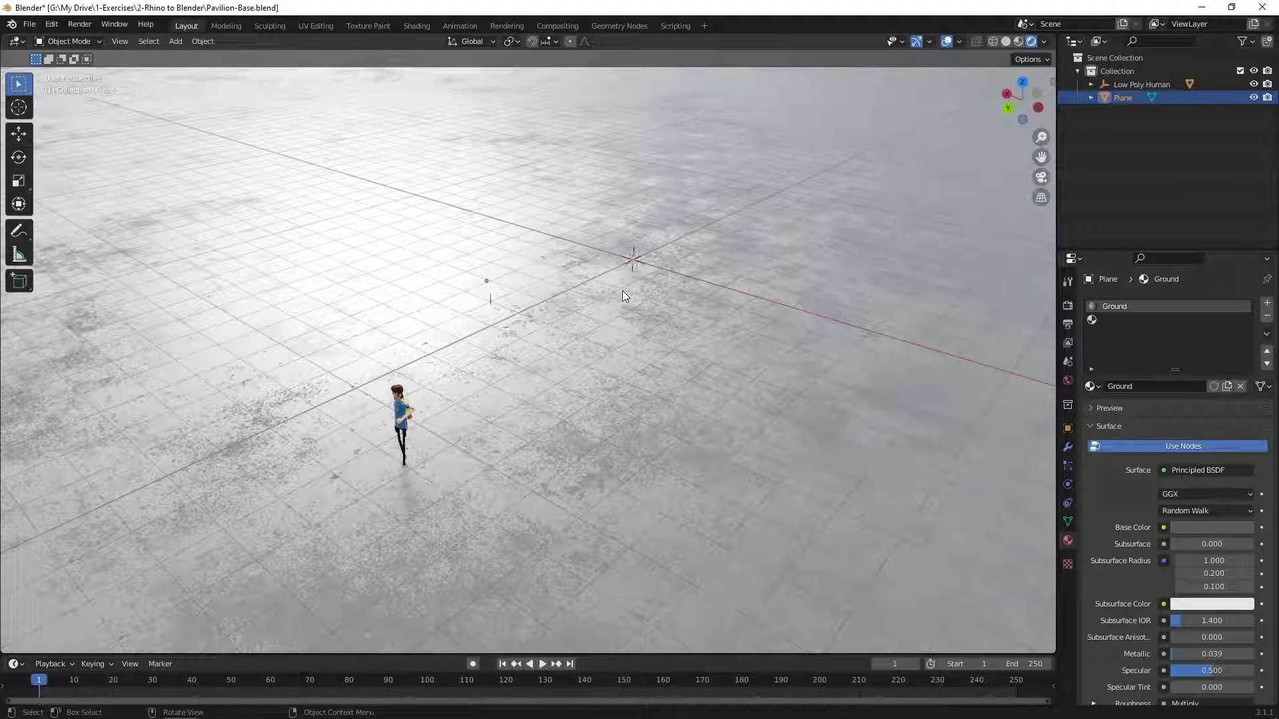
key(n)
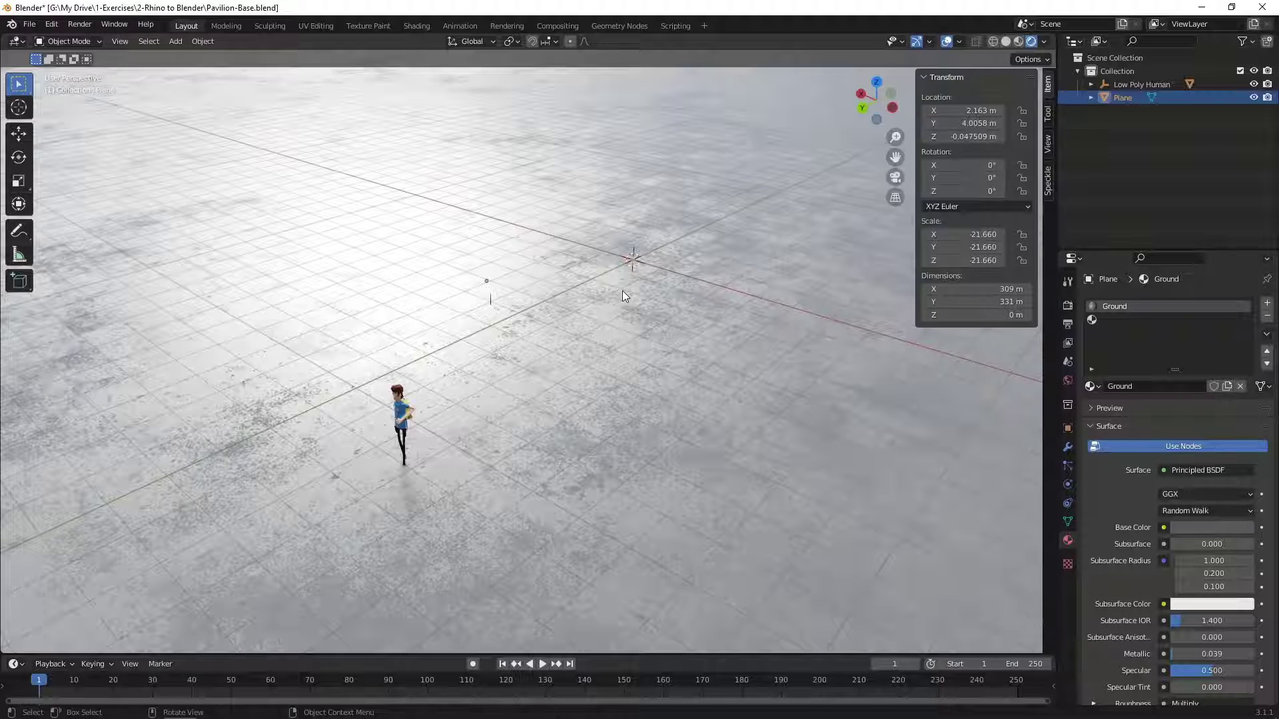
click(1048, 186)
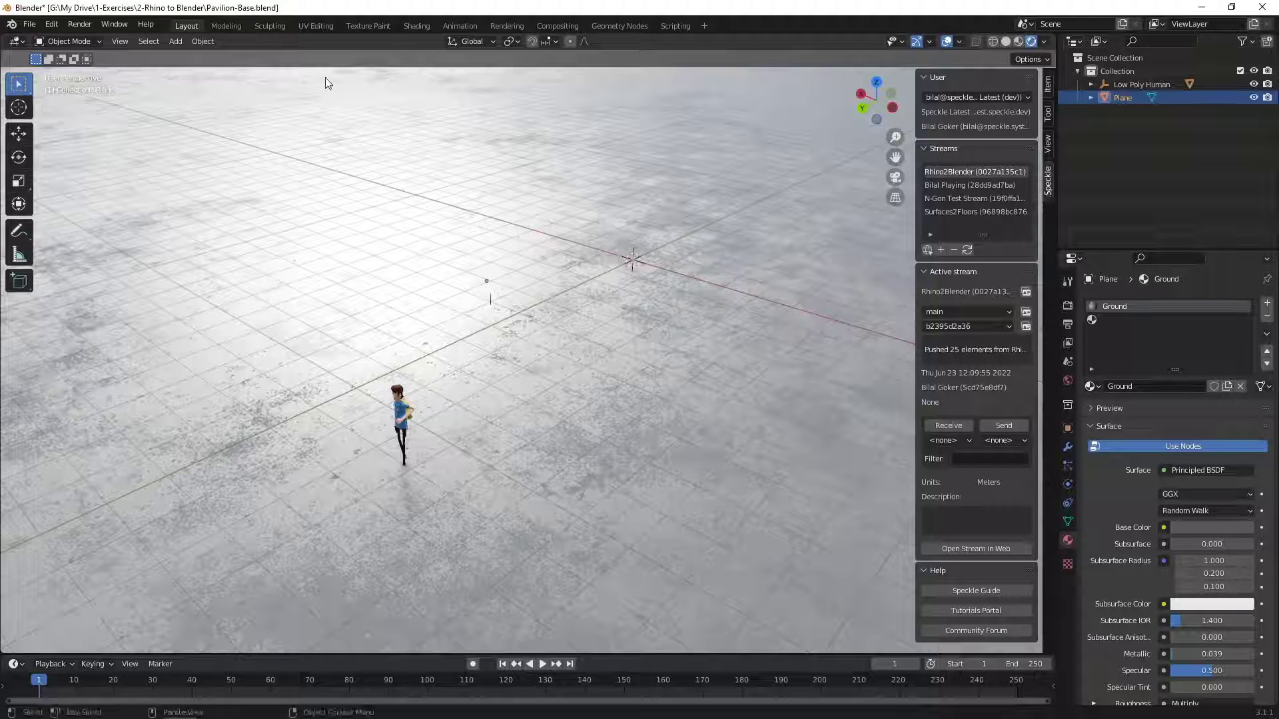
click(51, 24)
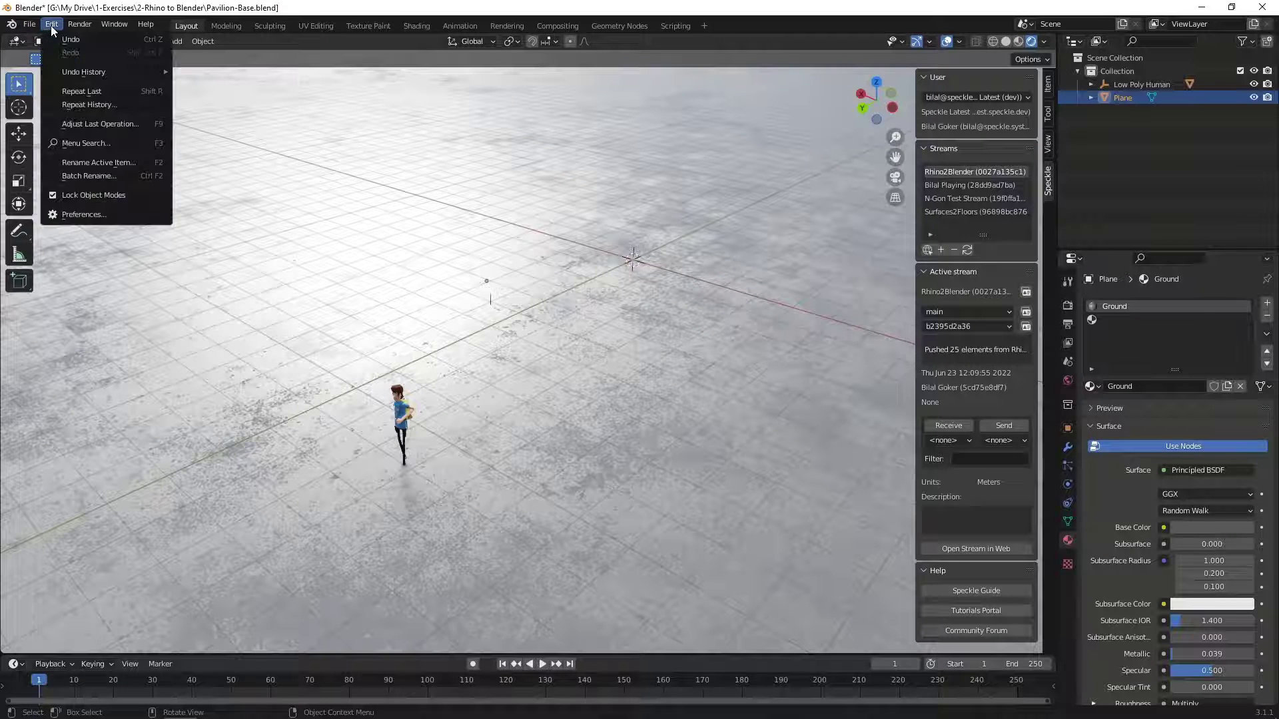
click(88, 213)
click(65, 164)
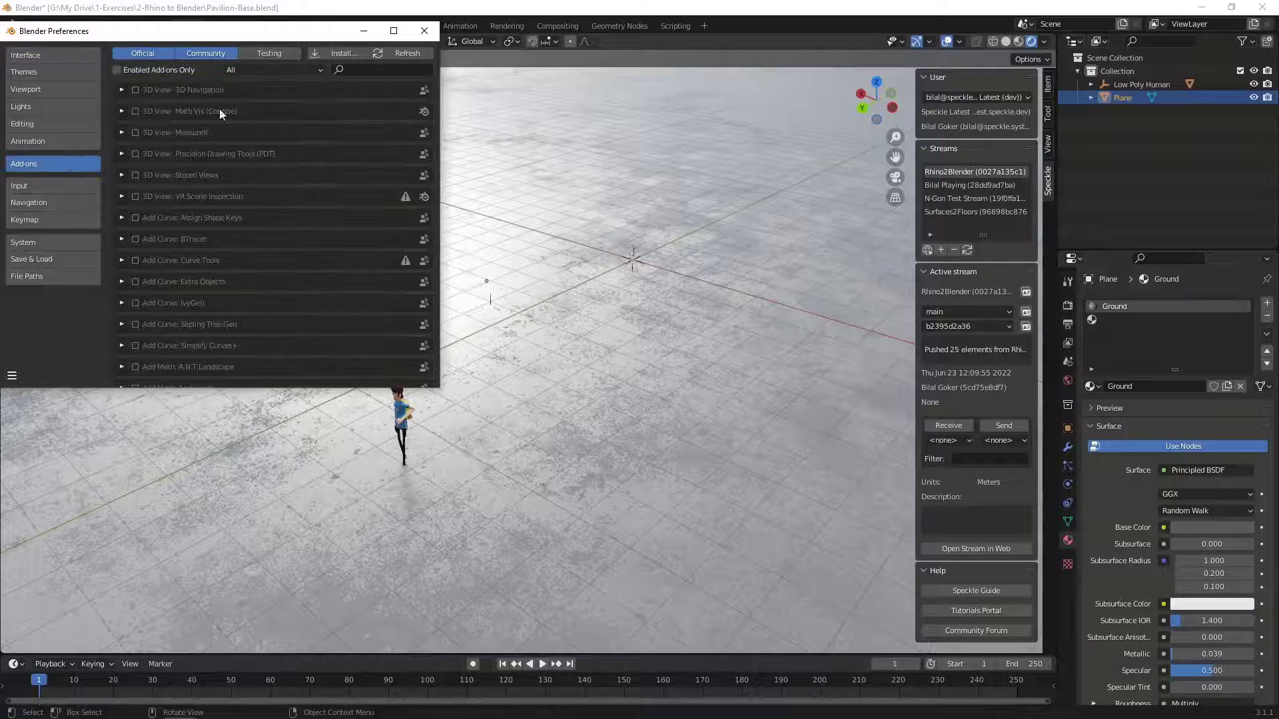
click(396, 71)
text(speckle)
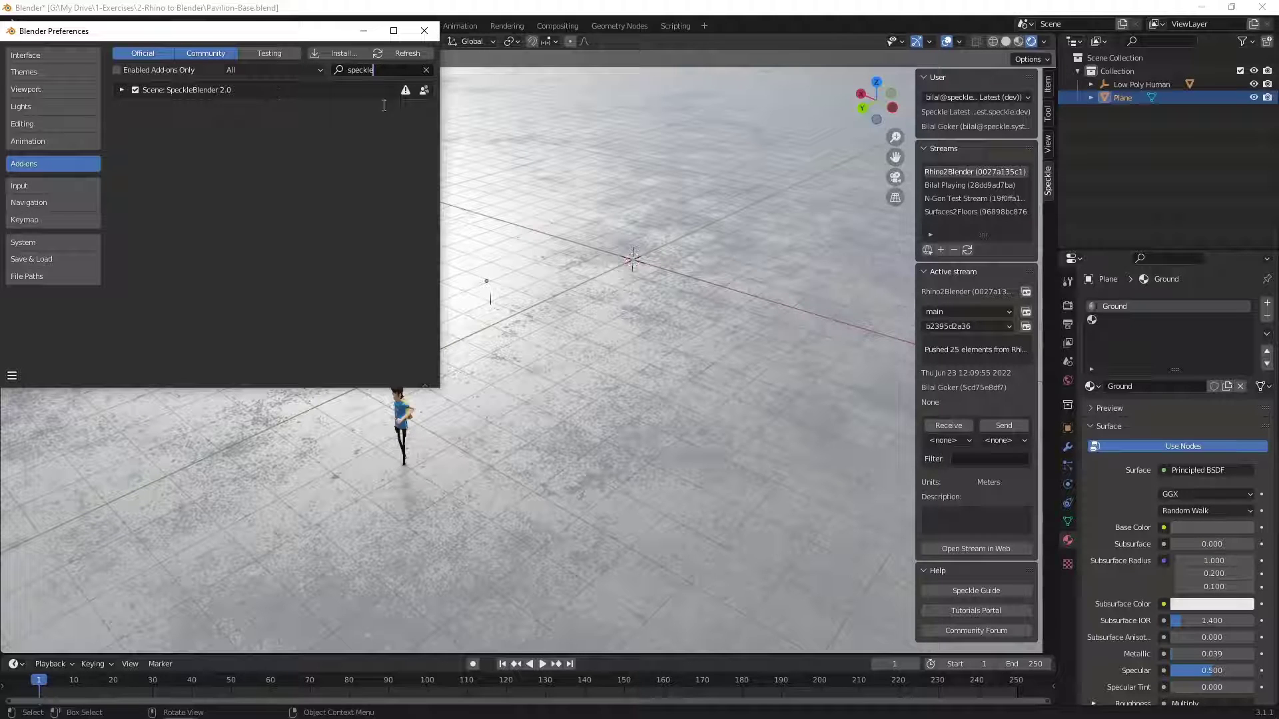
click(424, 32)
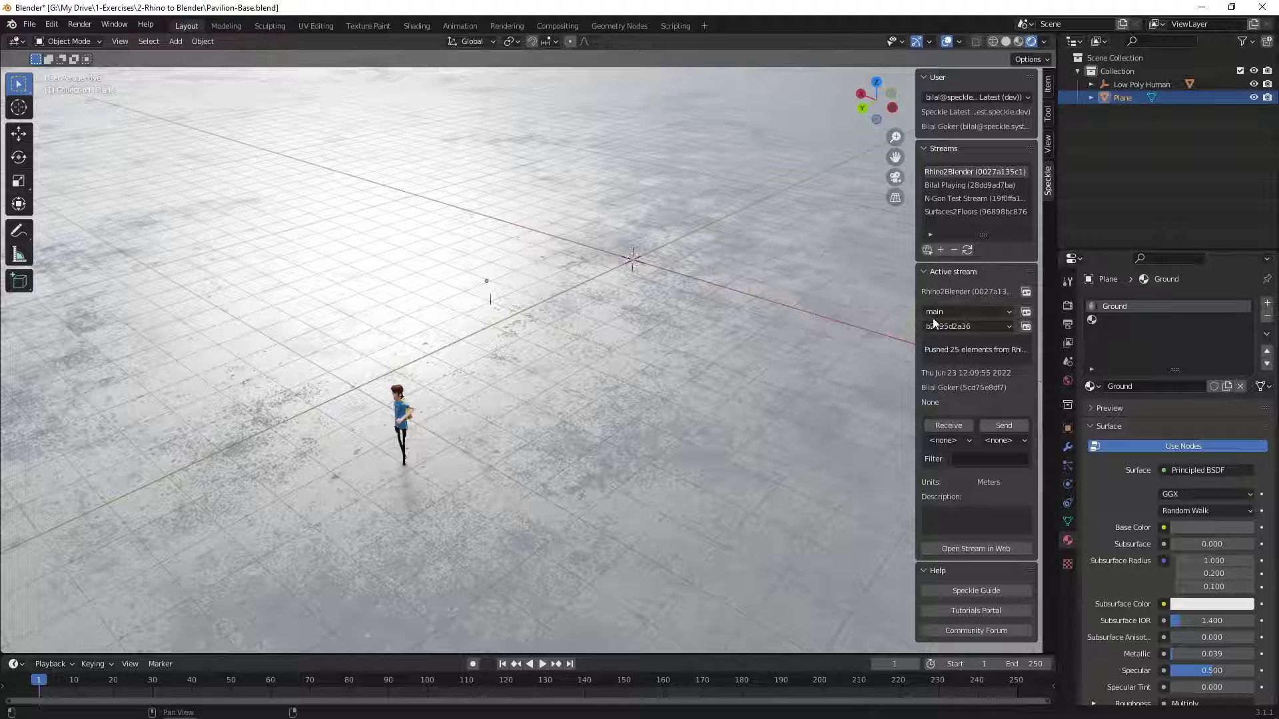
- Receive the Rhino2Blender stream and select a rib to reveal its Pavilion.Wood material
click(949, 425)
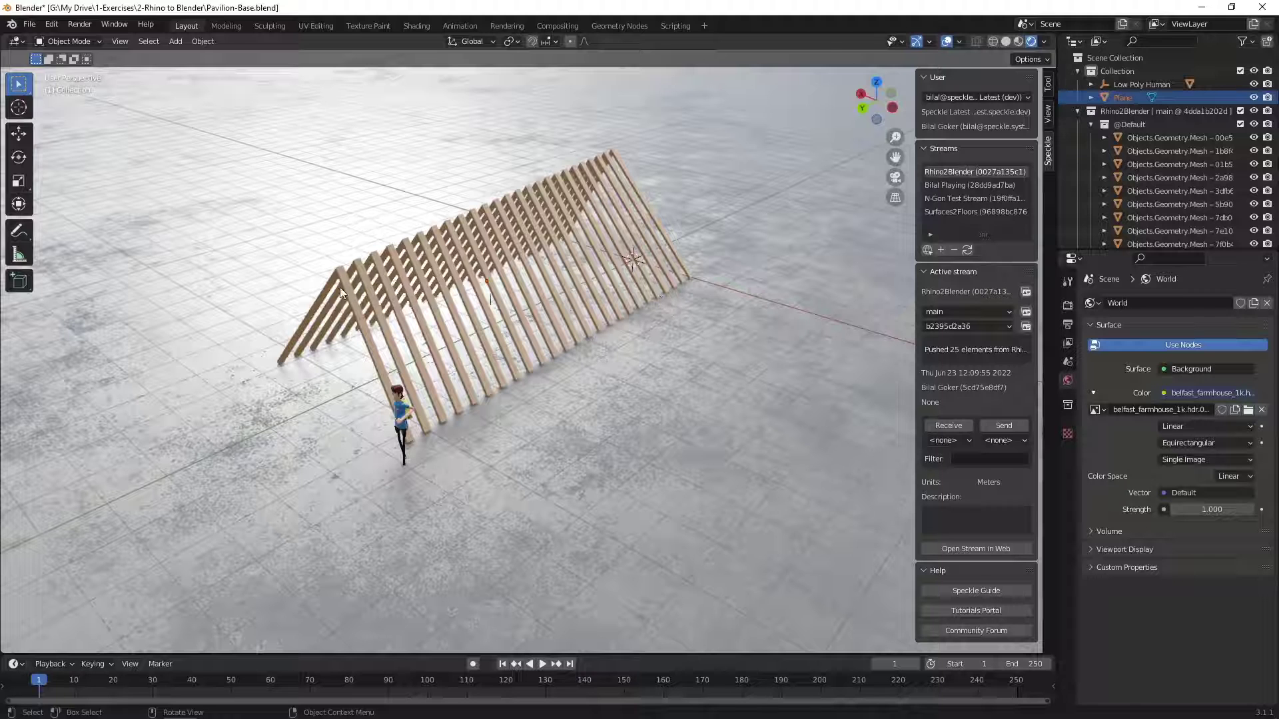
click(353, 300)
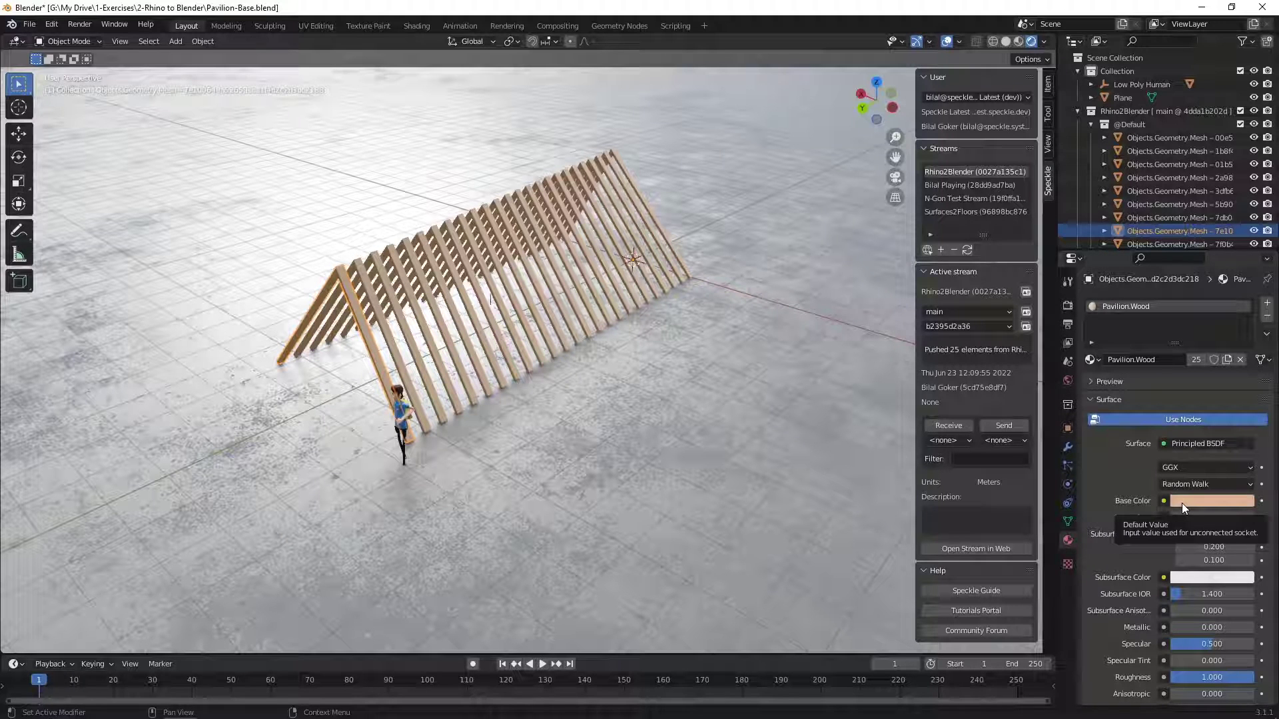
- In the Shading workspace, load all five plywood maps onto Principled BSDF with Ctrl+Shift+T
click(417, 26)
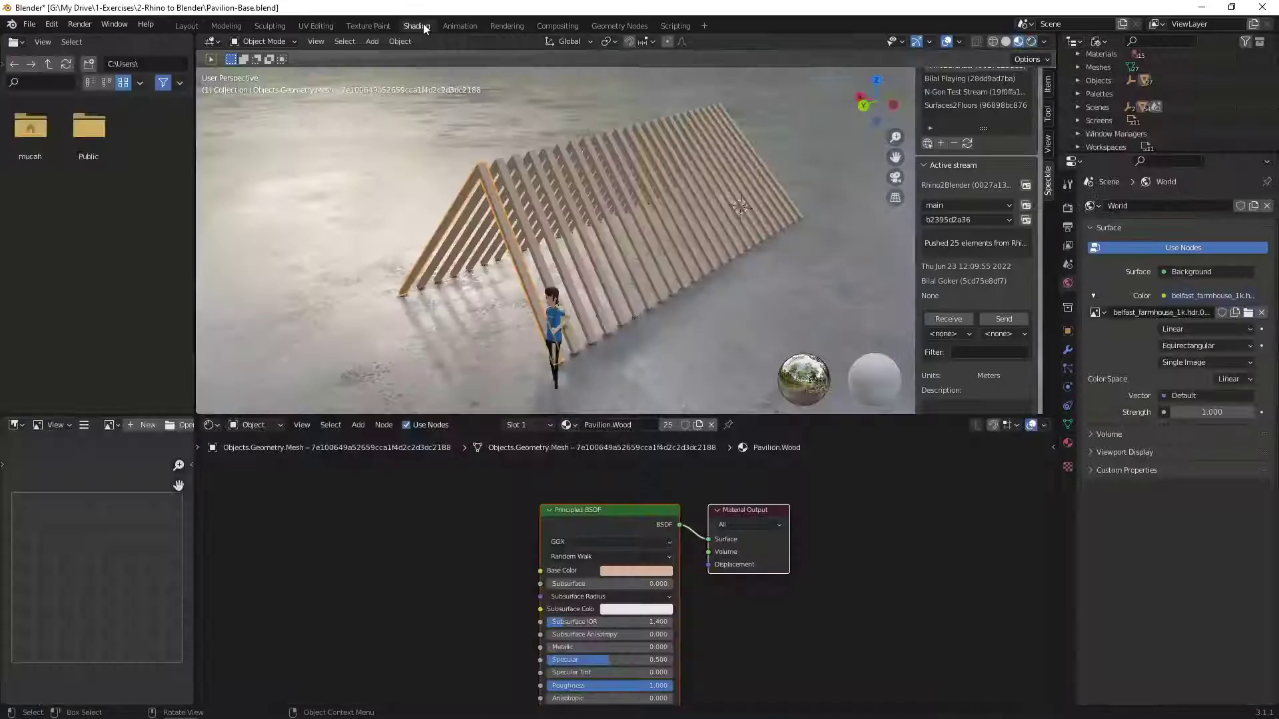
click(584, 532)
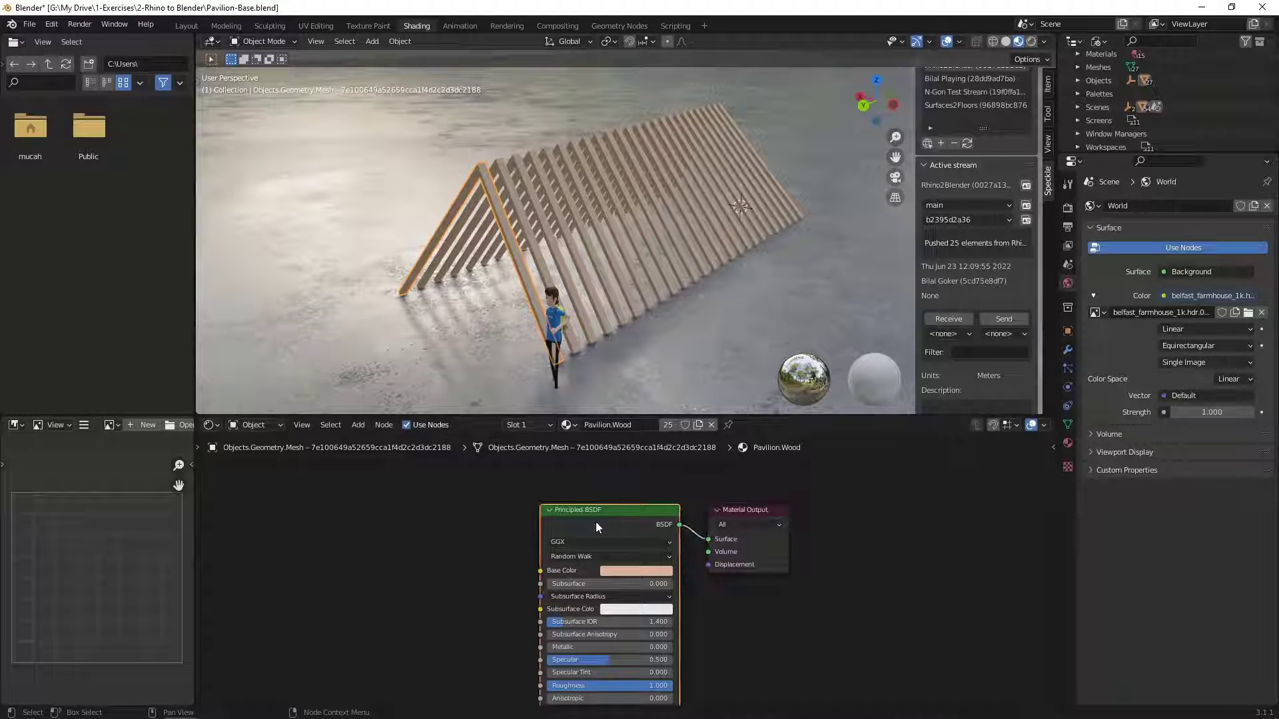
scroll(582, 523, up, 2)
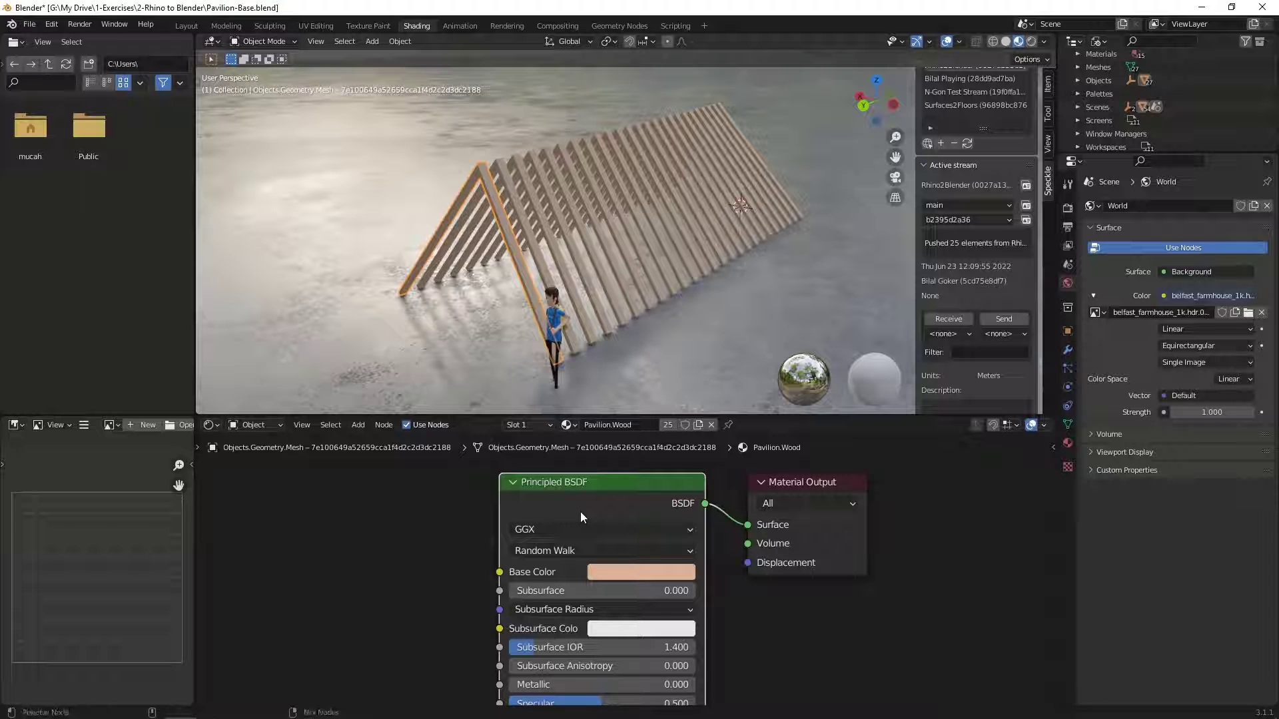
key(ctrl+shift+t)
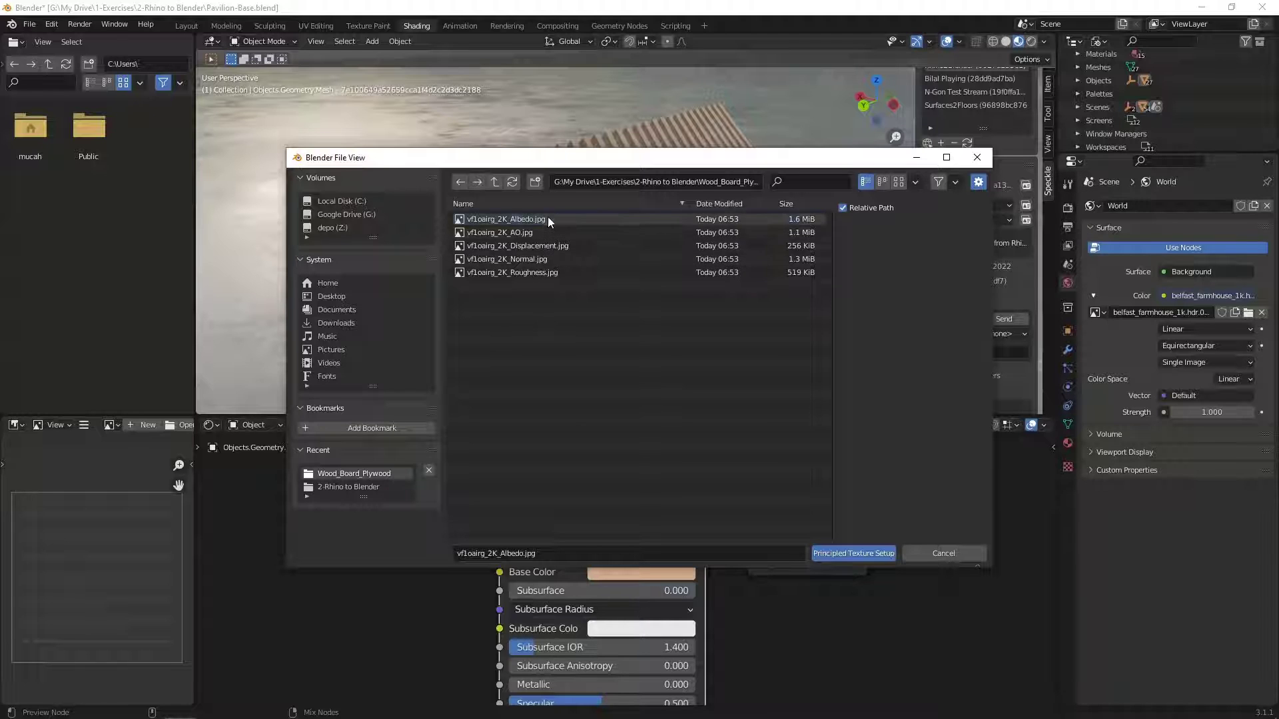
key(a)
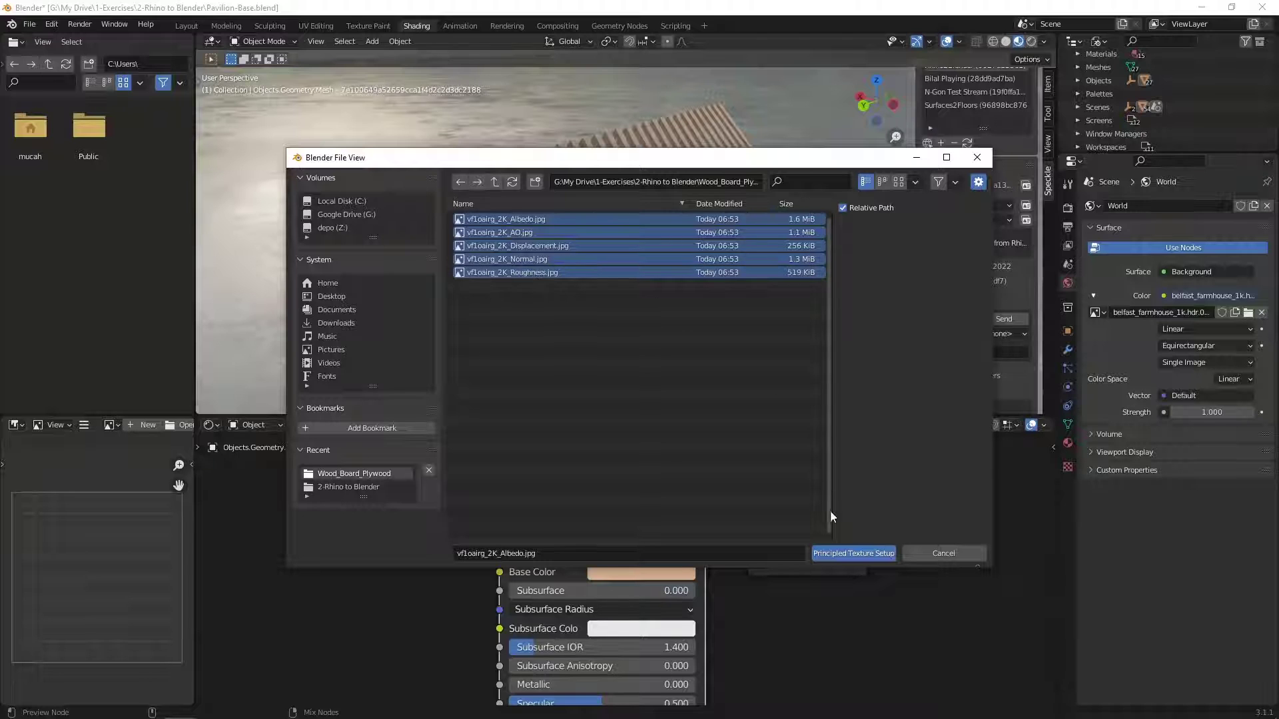
click(856, 554)
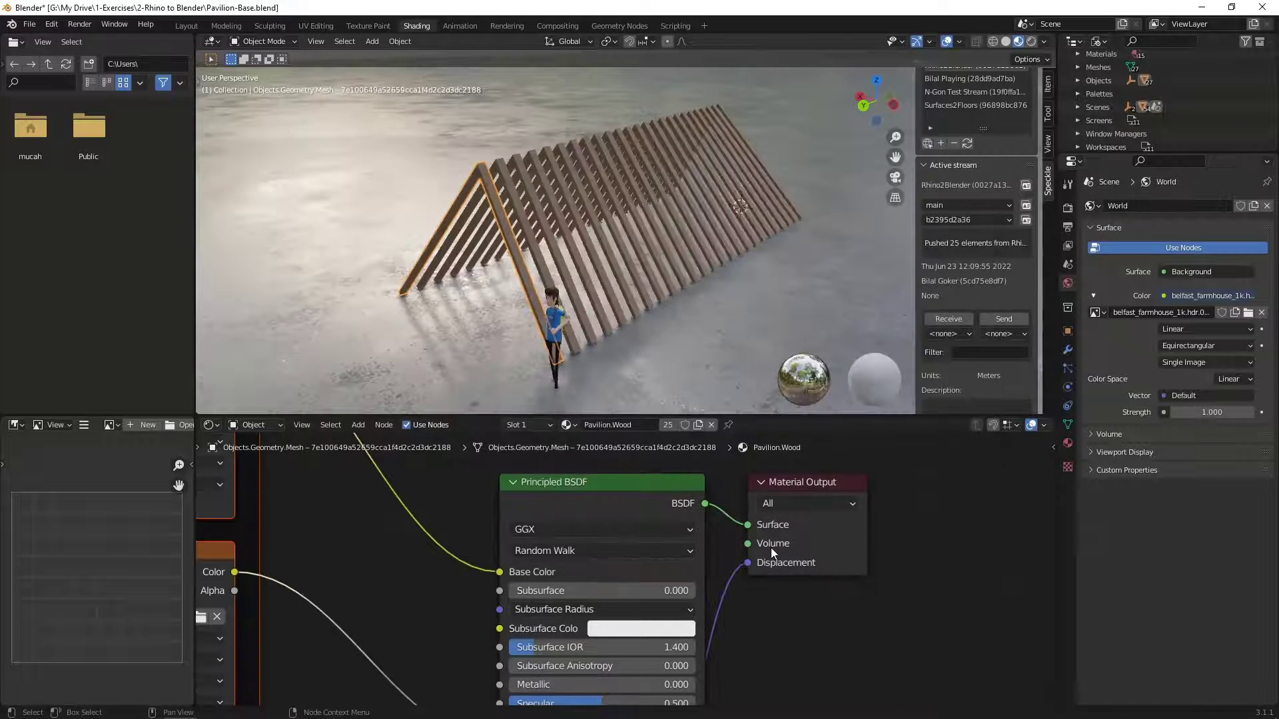
- Orbit closely around the textured ribs to view the plywood from an angle
scroll(557, 157, up, 6)
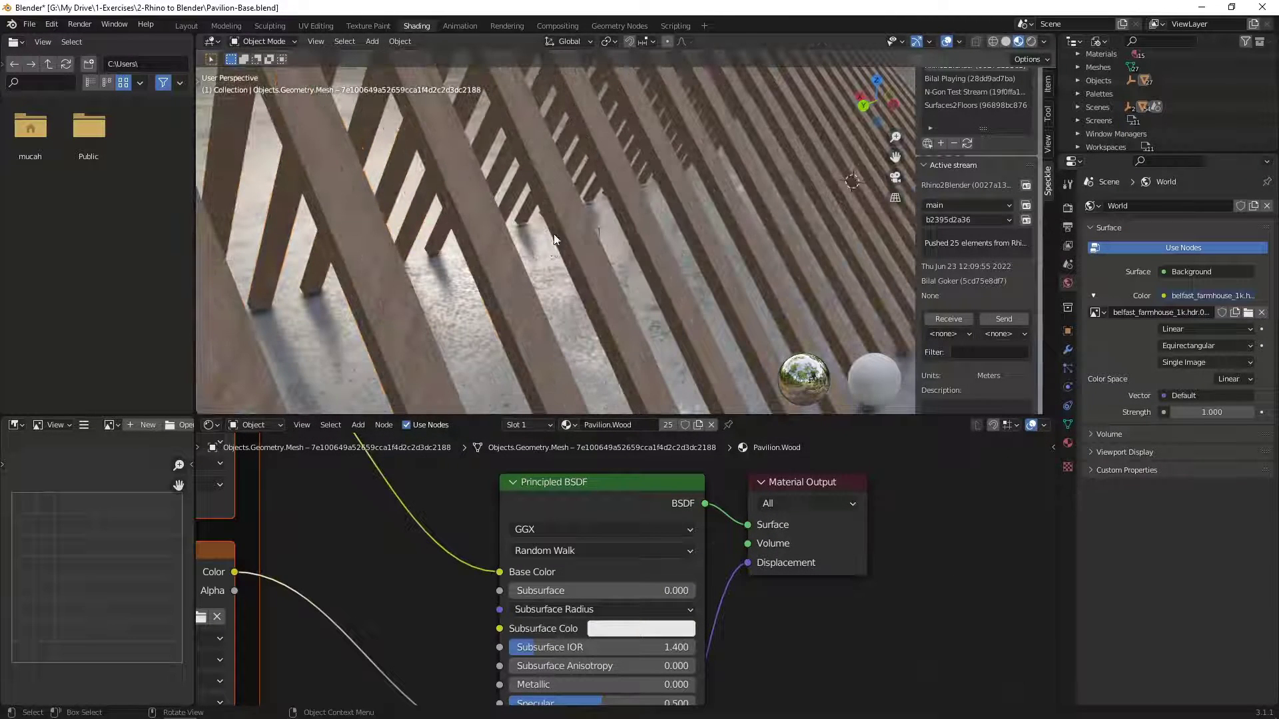
middle_drag(494, 270, 513, 266)
scroll(626, 233, down, 10)
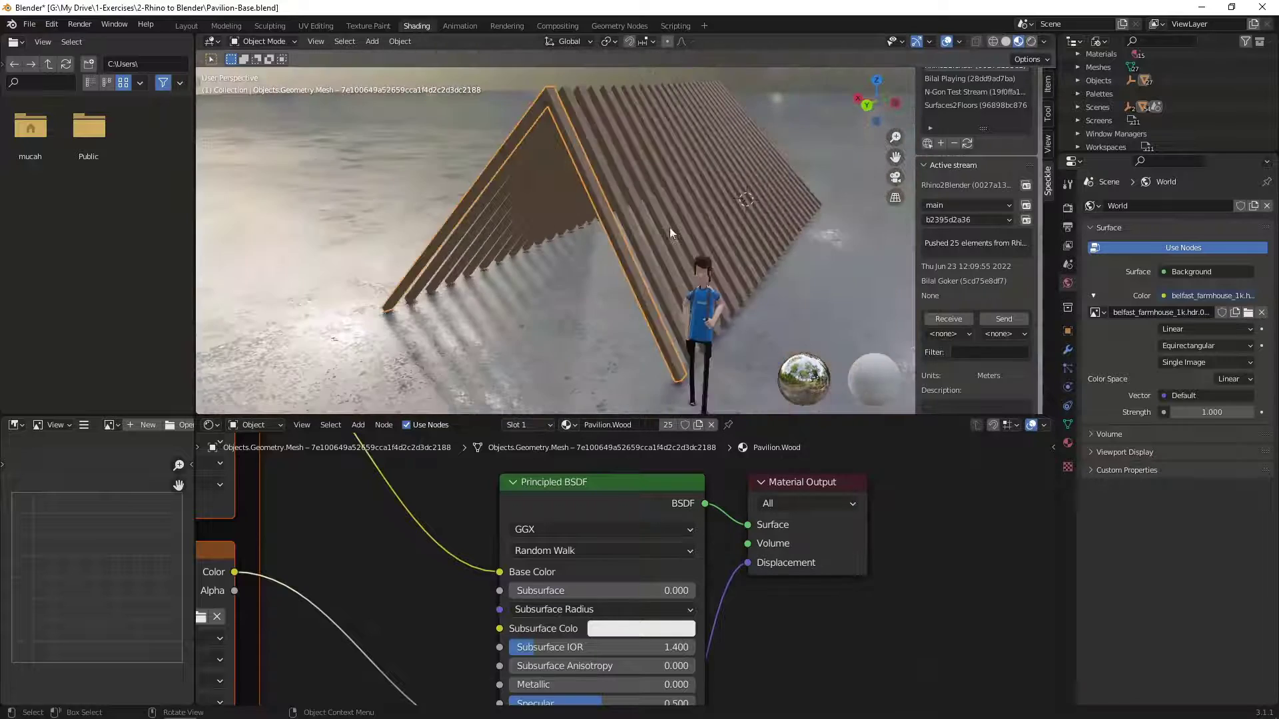
middle_drag(674, 224, 641, 225)
scroll(577, 182, up, 7)
scroll(621, 226, down, 8)
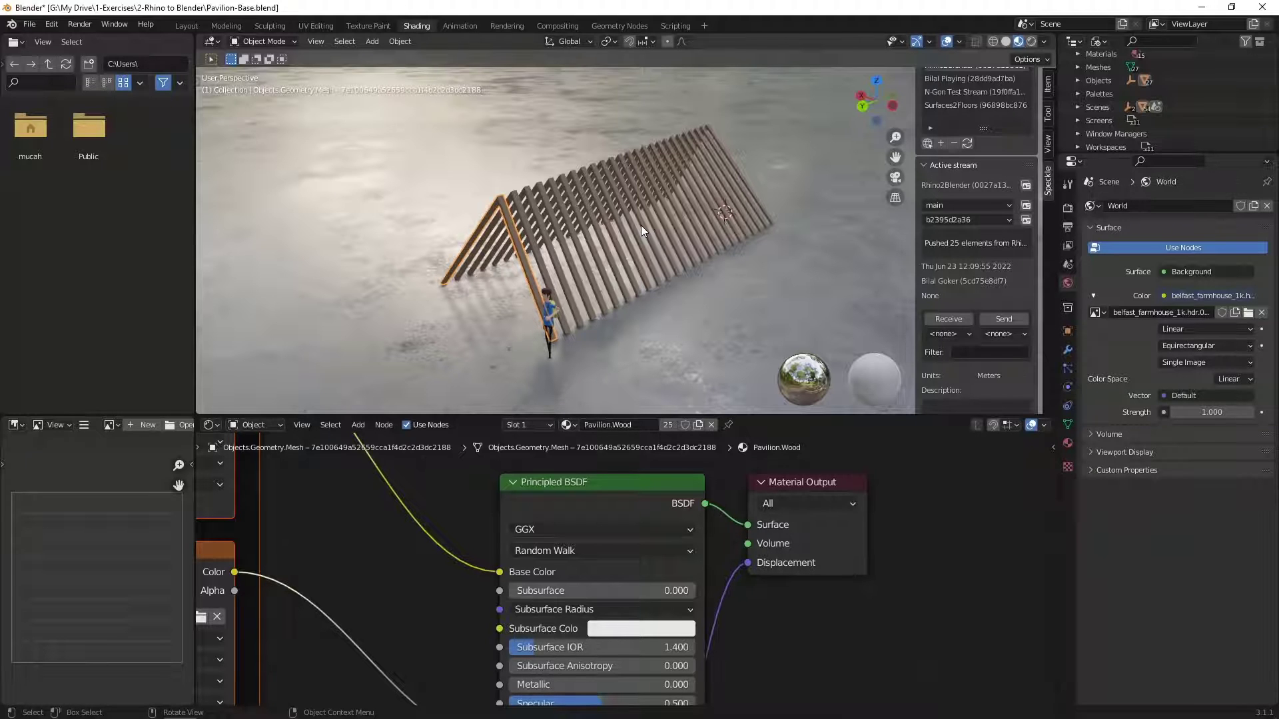
- In the Pavilion Grasshopper definition, raise the ridge point so the pavilion grows taller
key(alt+Tab)
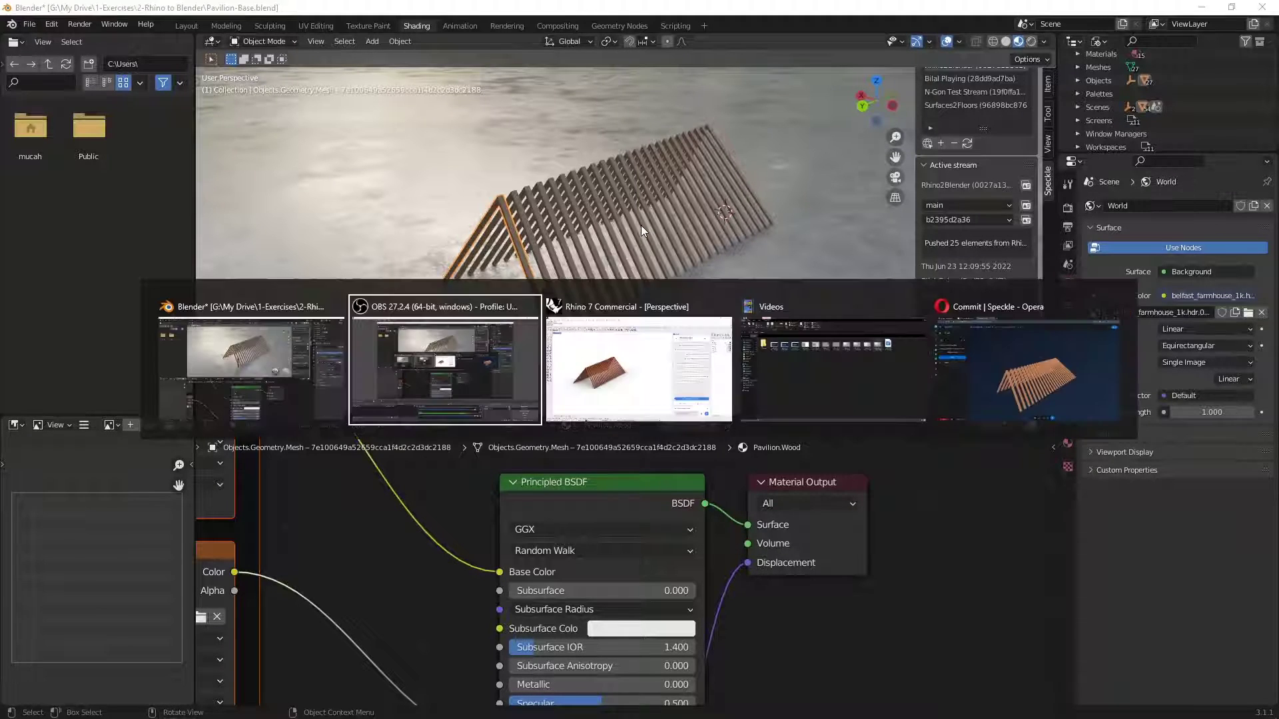
click(592, 89)
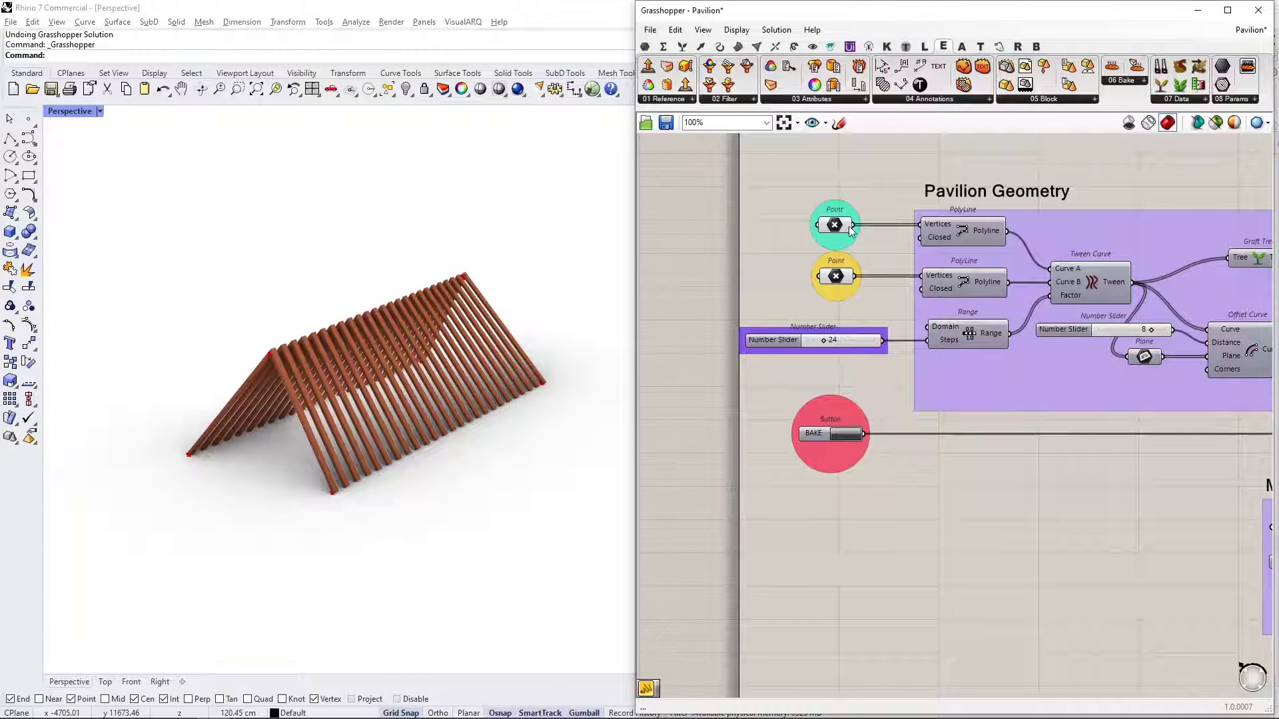
click(844, 227)
click(823, 278)
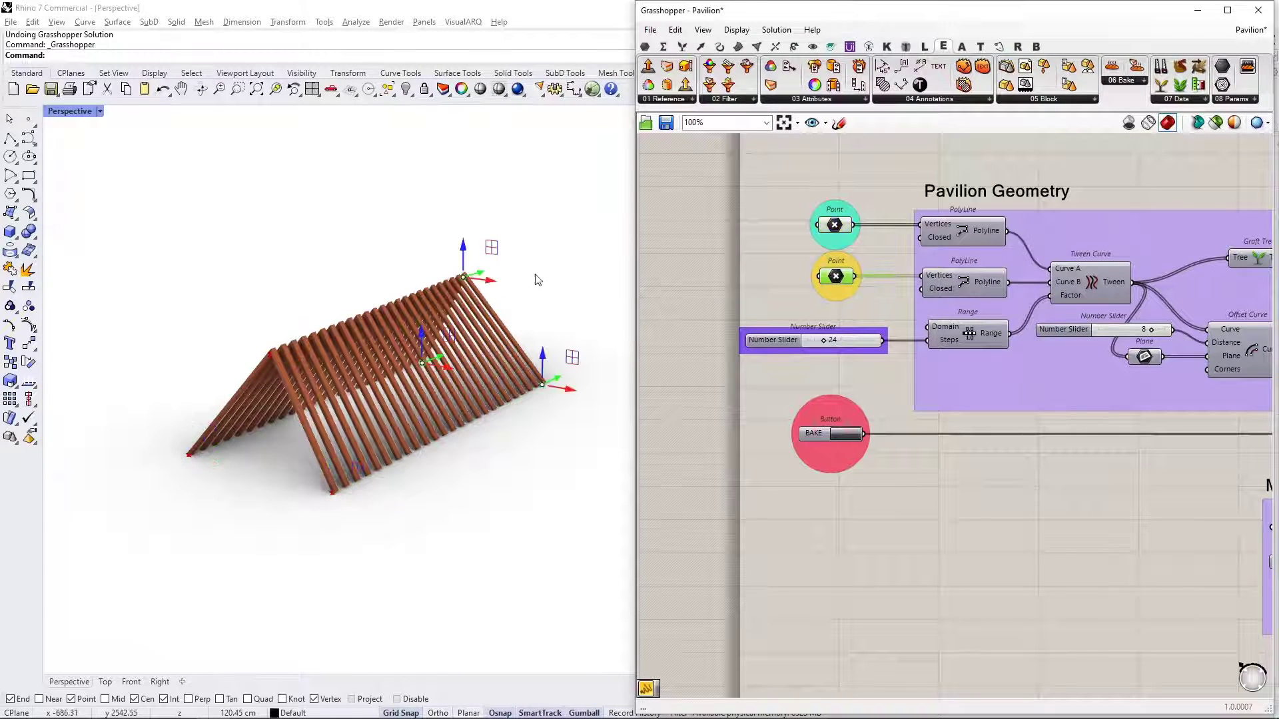
drag(466, 253, 566, 245)
- Bake the updated leaning ribs into Rhino and send the pavilion to the Speckle stream
click(486, 457)
right_drag(486, 457, 501, 451)
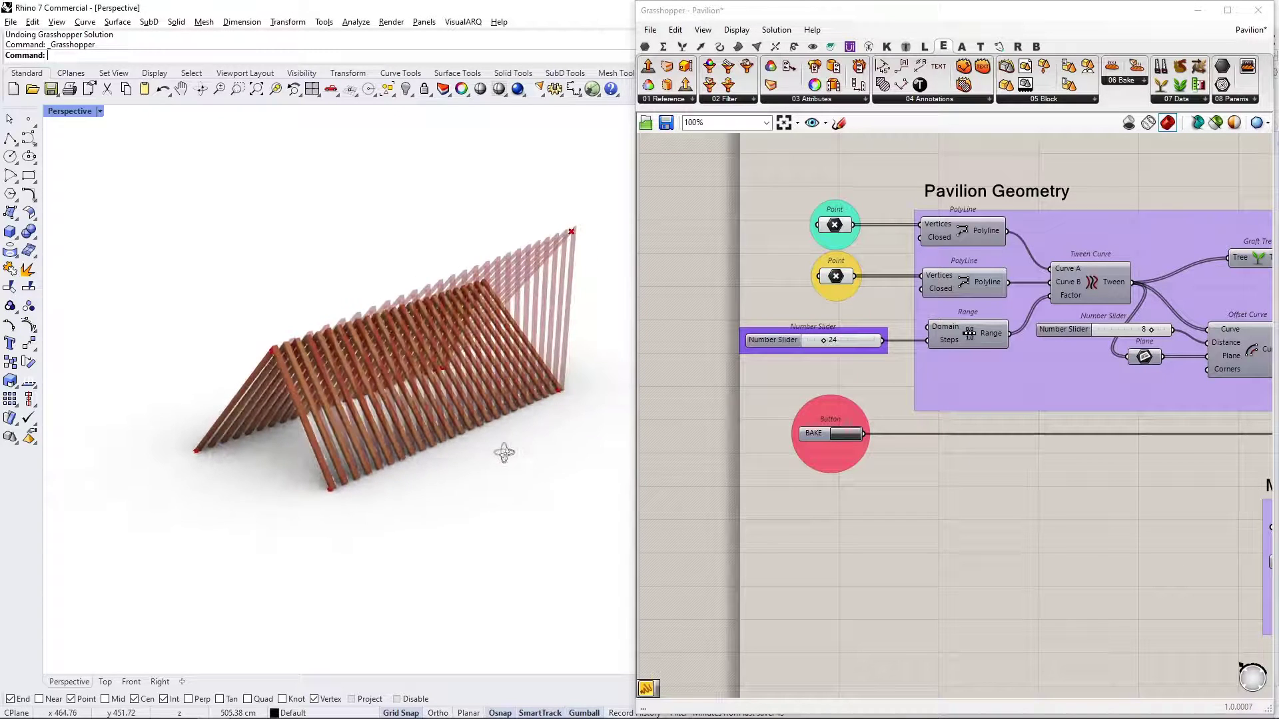
click(846, 437)
right_drag(402, 375, 445, 422)
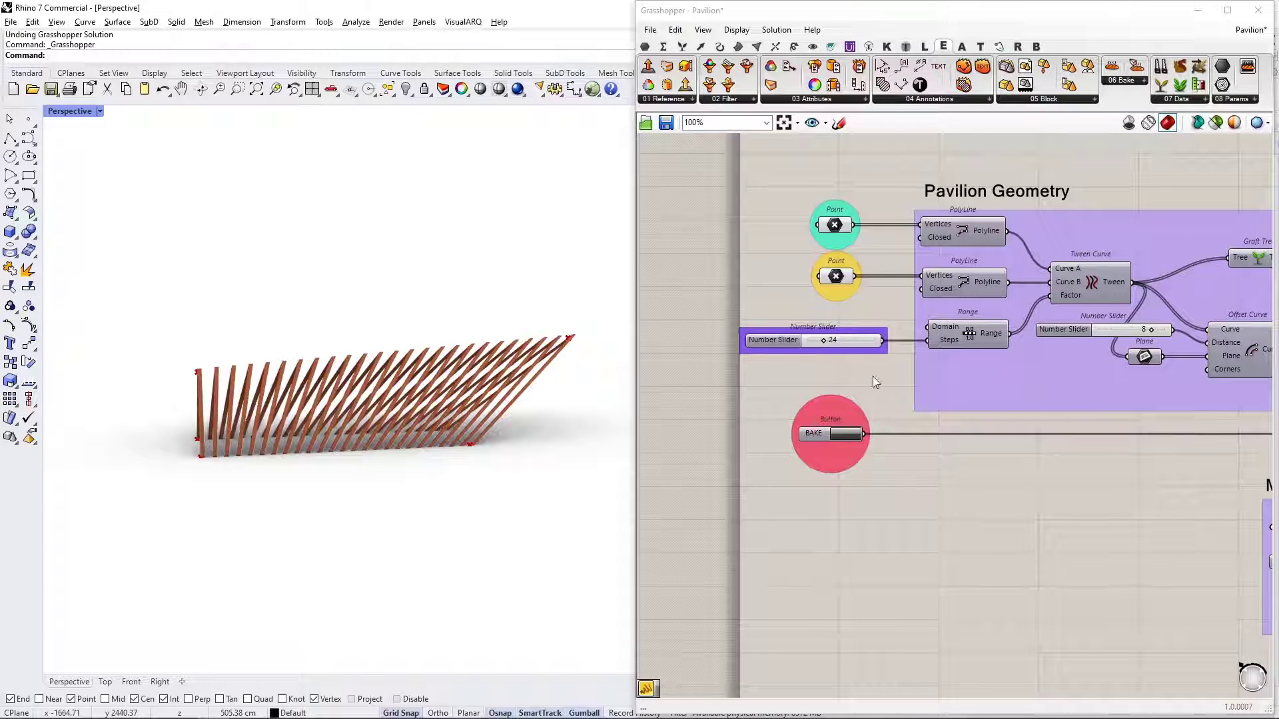
scroll(994, 388, down, 3)
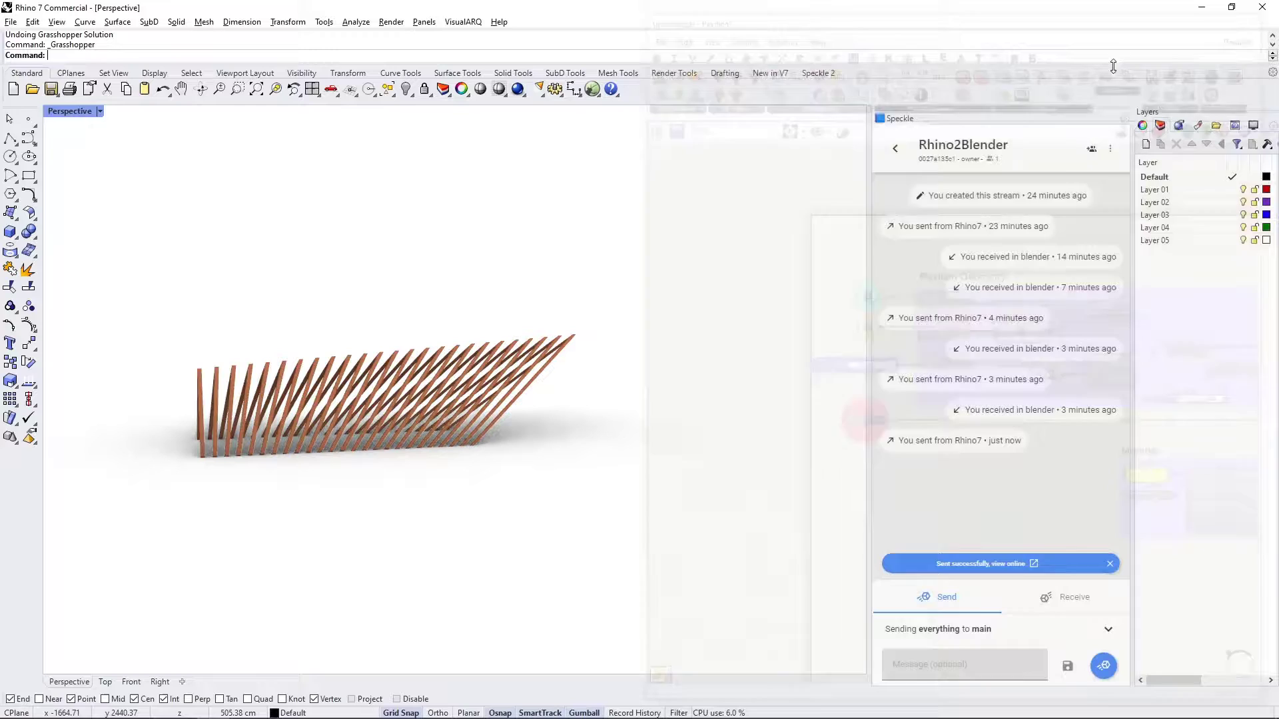
click(1104, 666)
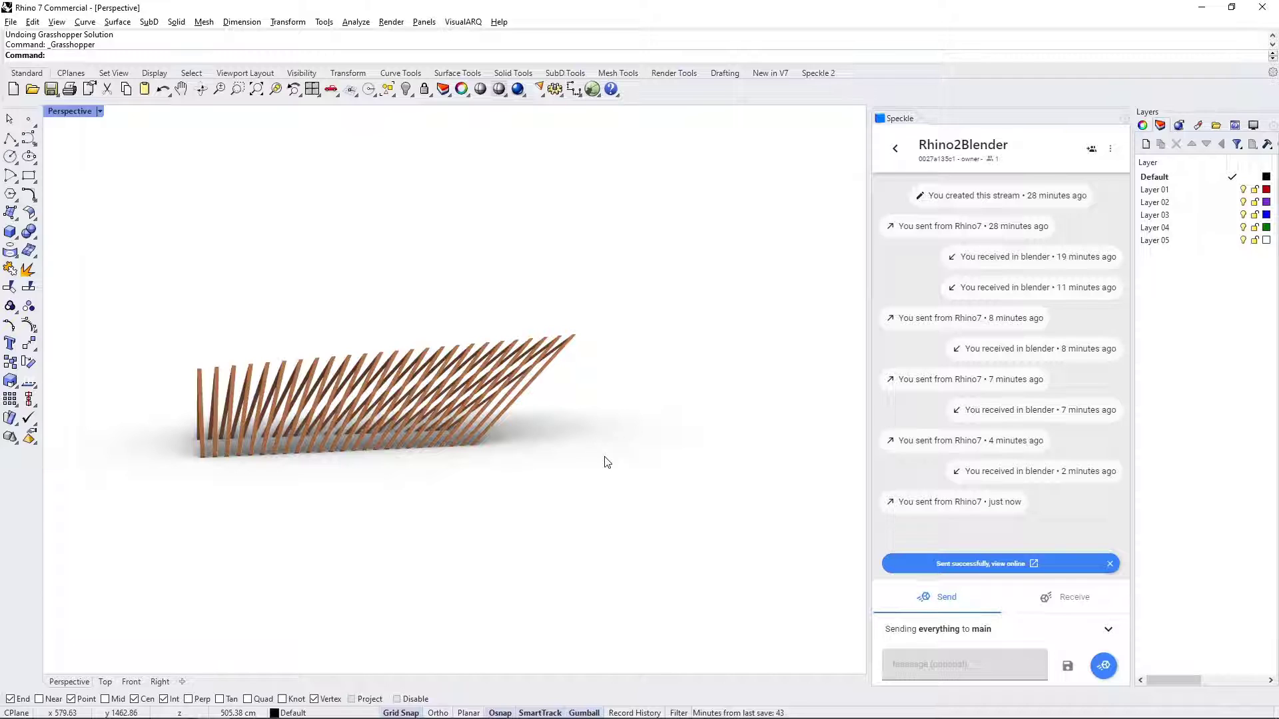
- Receive the latest Rhino2Blender version in Blender and view the pavilion from above
key(alt+Tab)
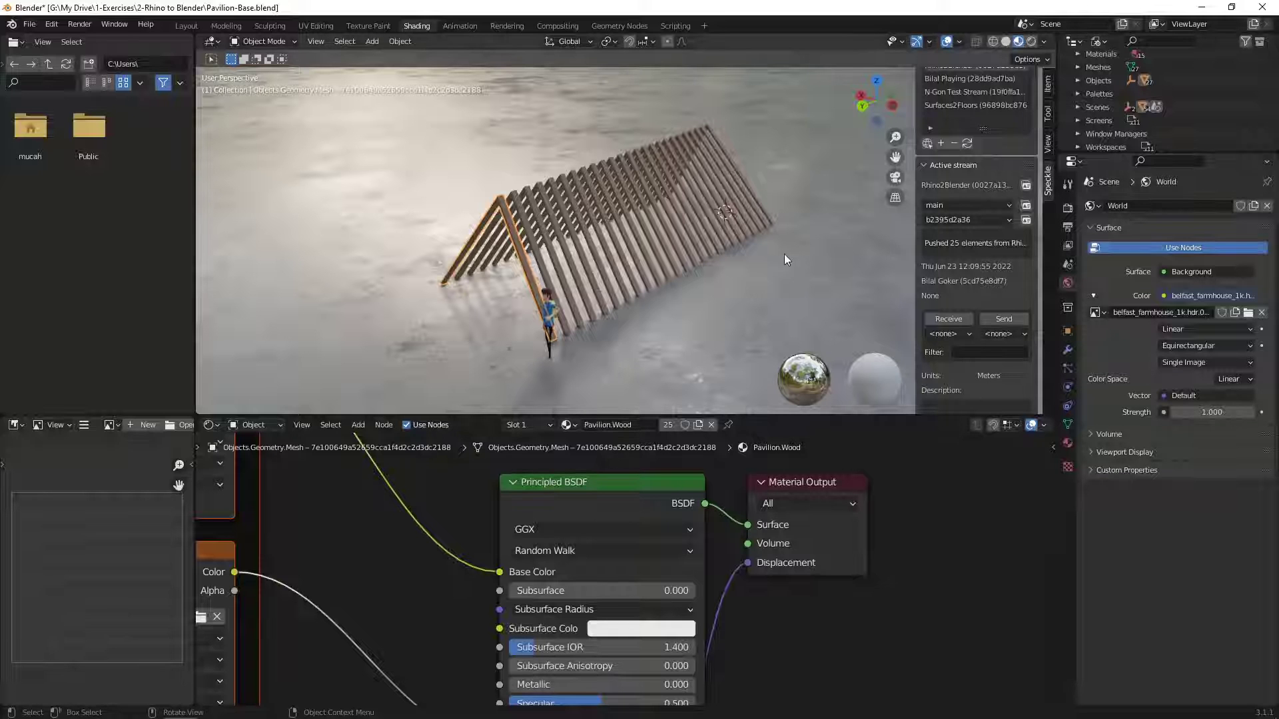
click(957, 322)
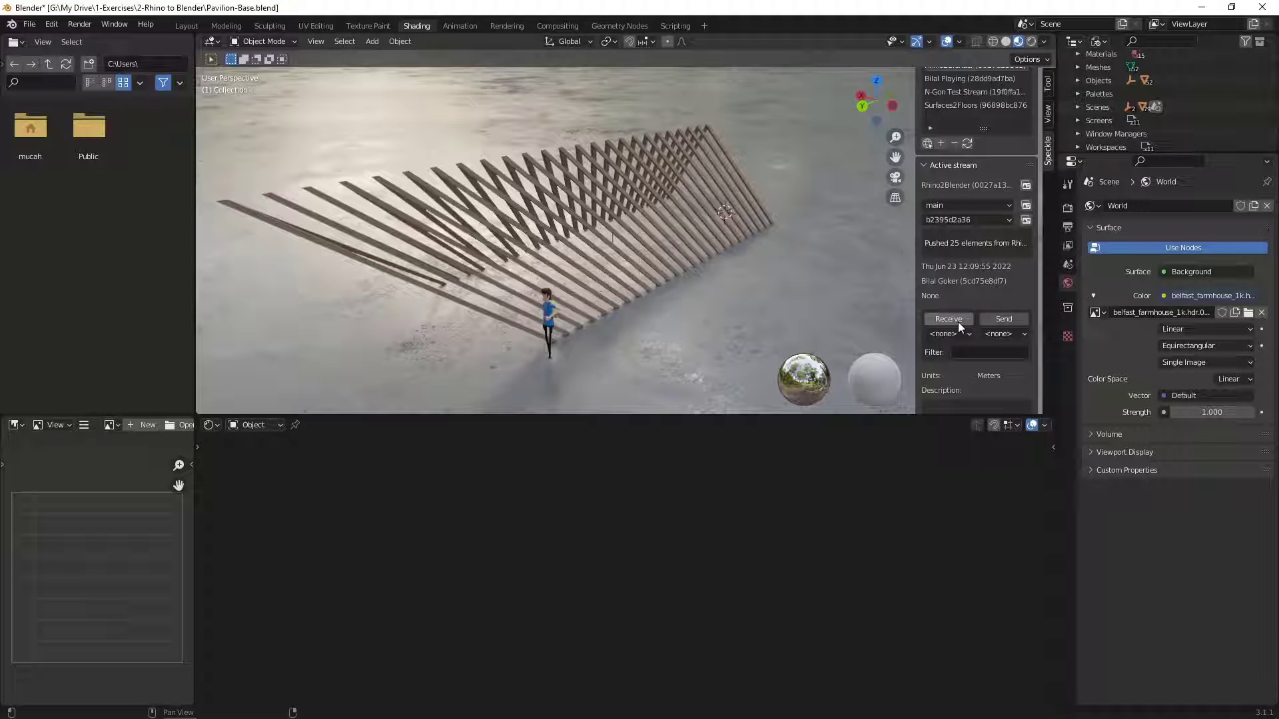
scroll(675, 289, down, 3)
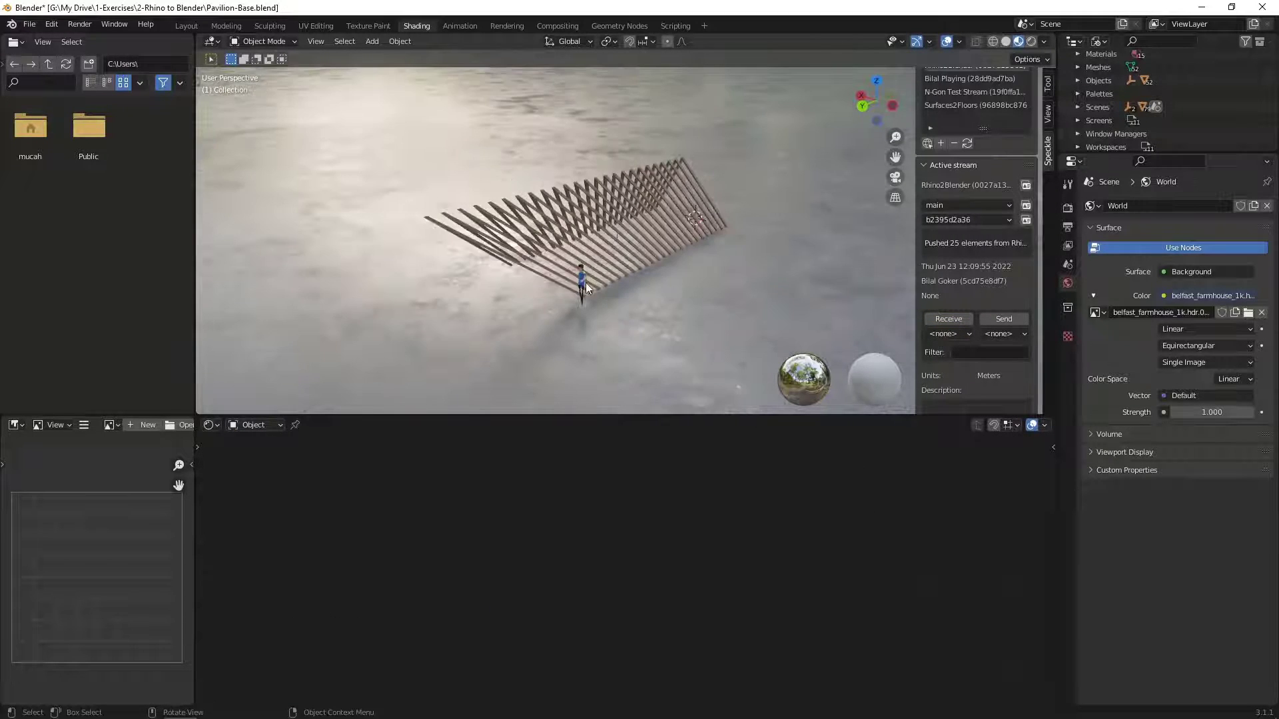
middle_drag(602, 280, 626, 231)
- Select one of the updated ribs to inspect its plywood material nodes
scroll(623, 286, up, 10)
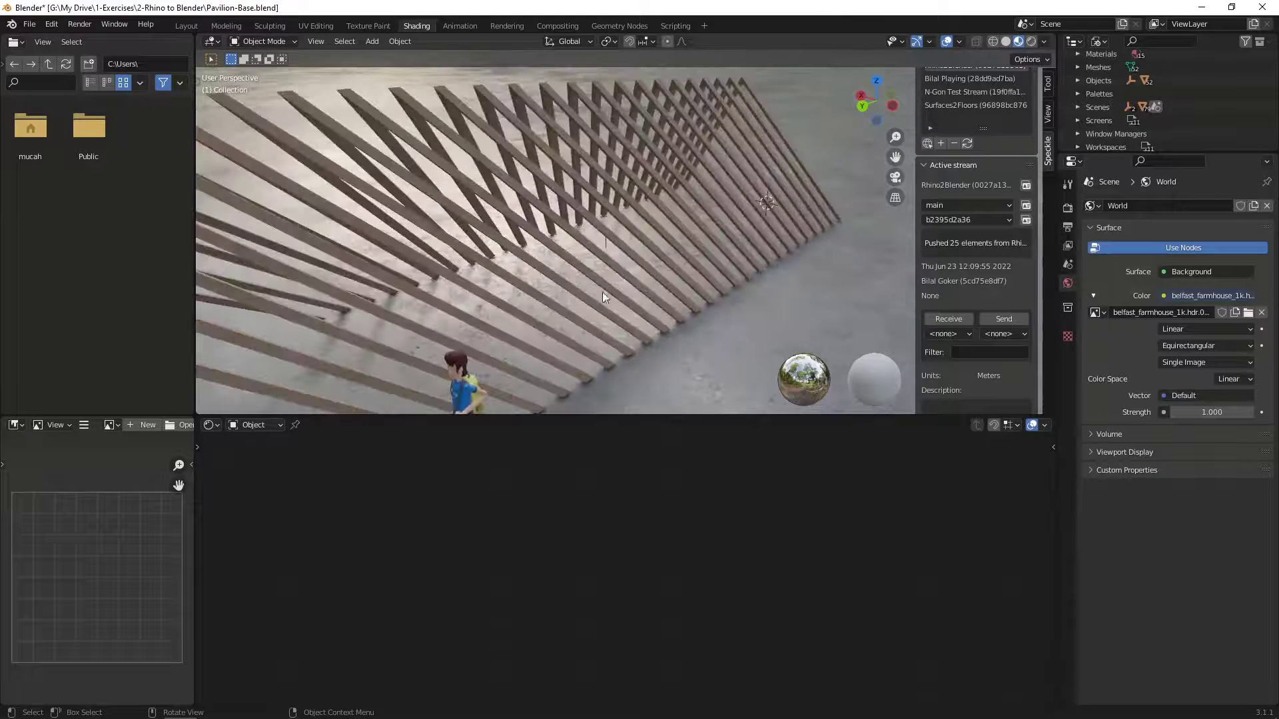
scroll(680, 195, up, 2)
scroll(696, 176, down, 2)
click(714, 141)
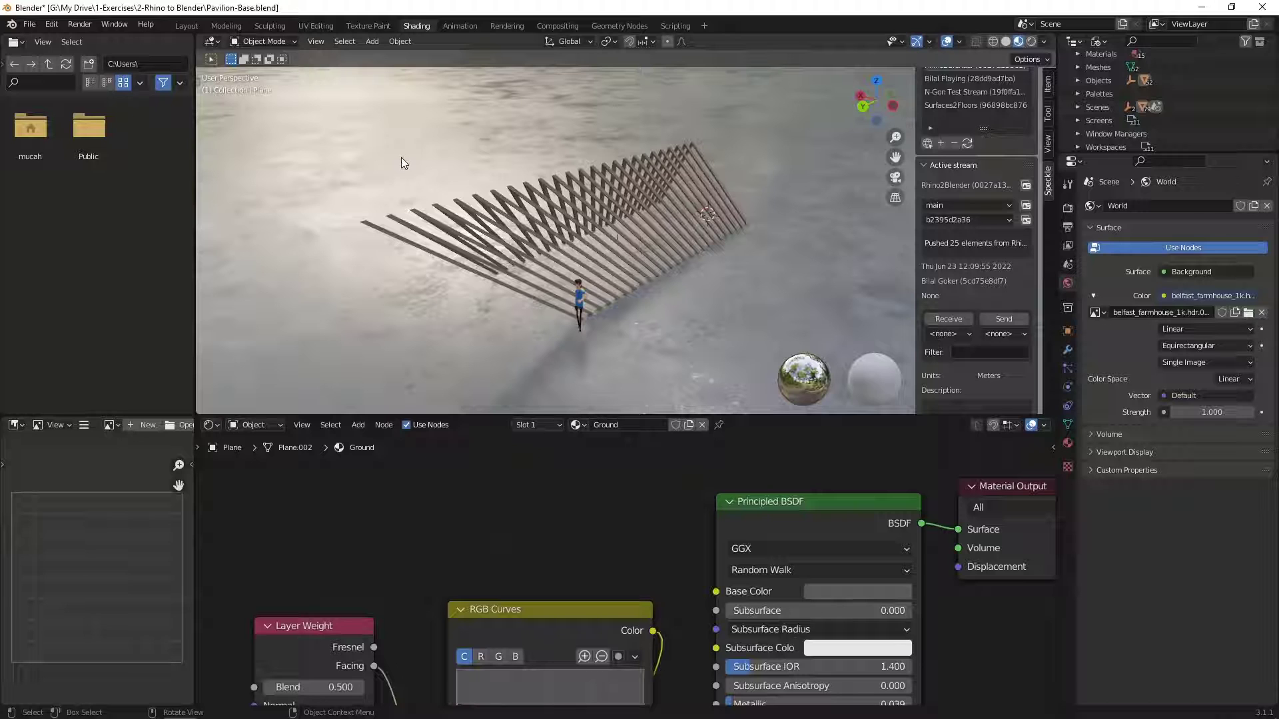
- Switch to the Opera browser showing the Speckle Community forum's categories and latest topics
key(alt+Tab)
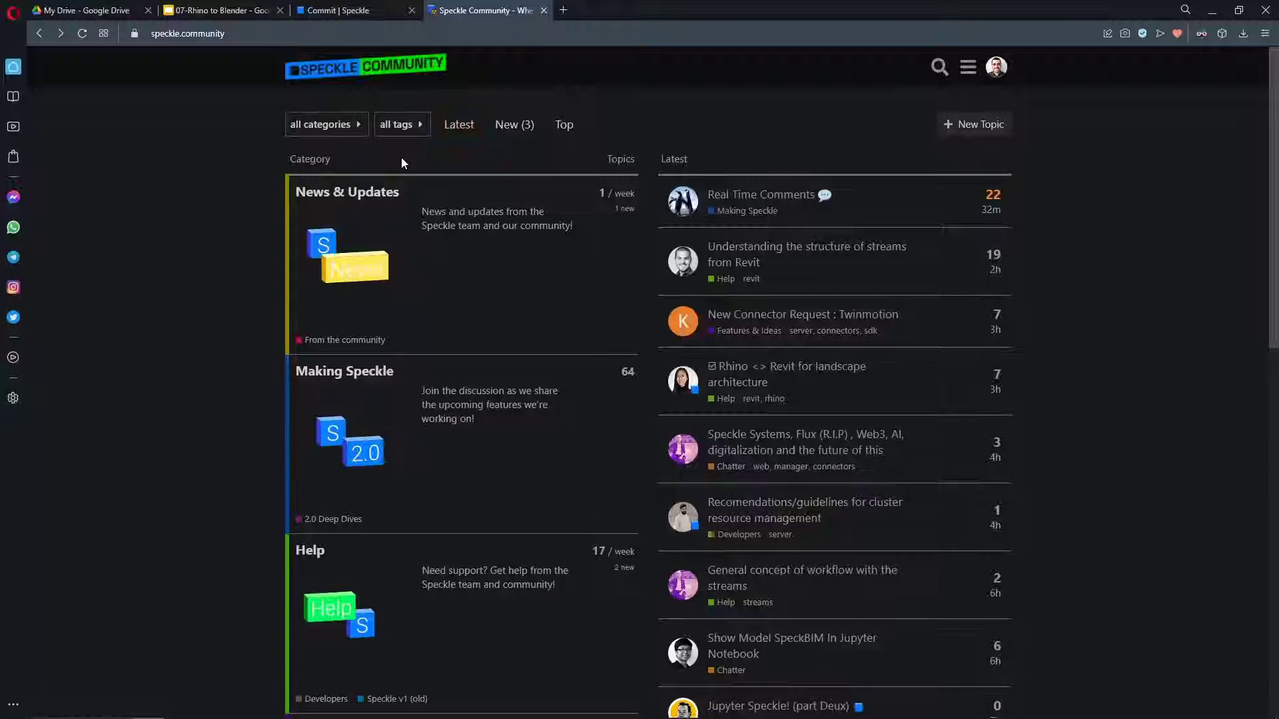